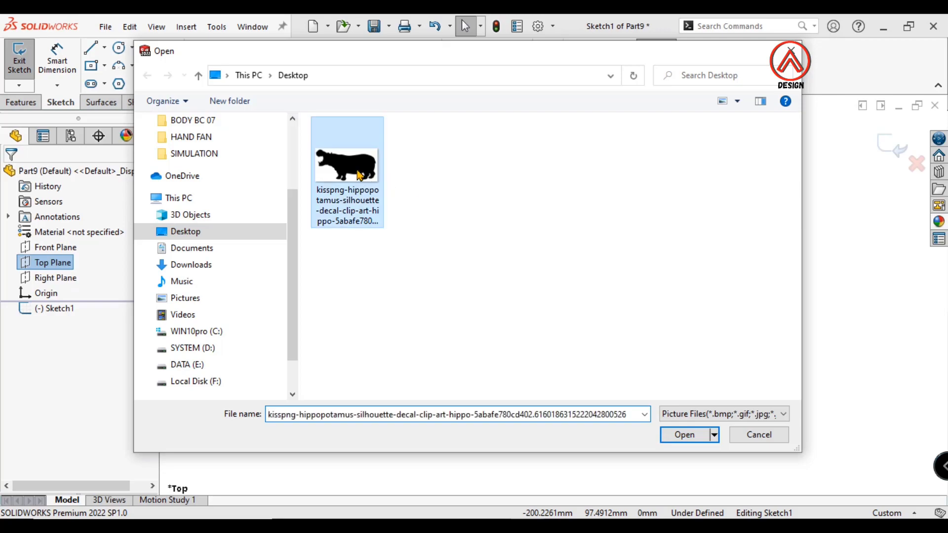
# Insert the hippopotamus silhouette picture into the Top Plane sketch, set its width to 500 mm with locked aspect ratio, and exit the sketch.
pyautogui.click(683, 435)
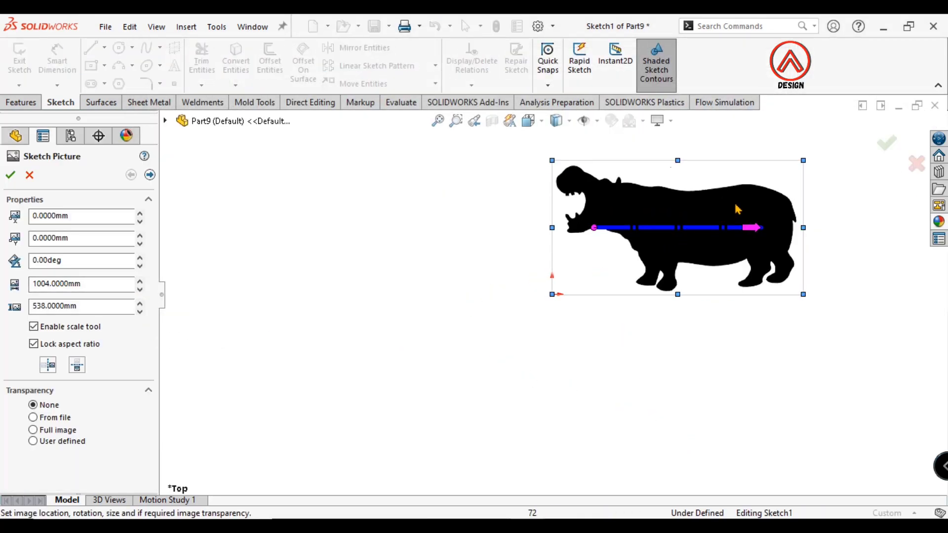
pyautogui.click(92, 280)
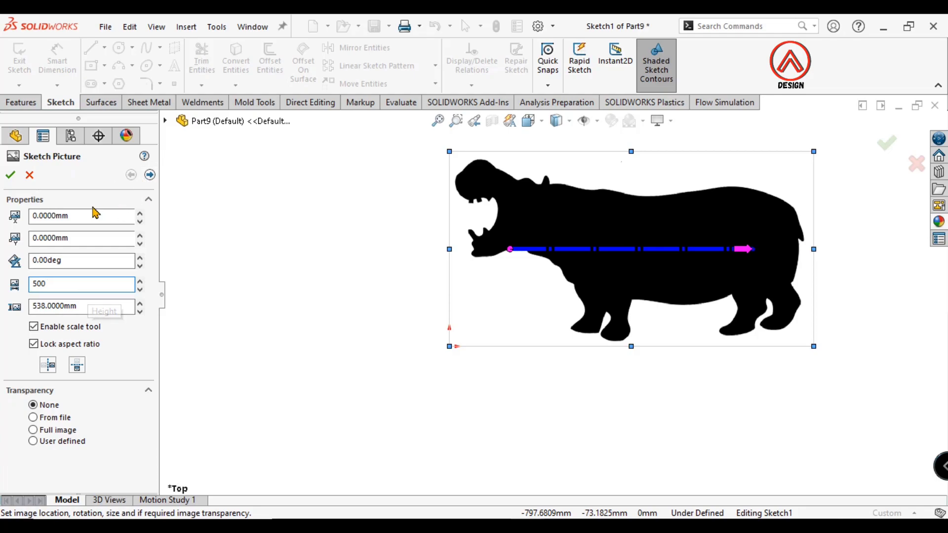
pyautogui.click(10, 176)
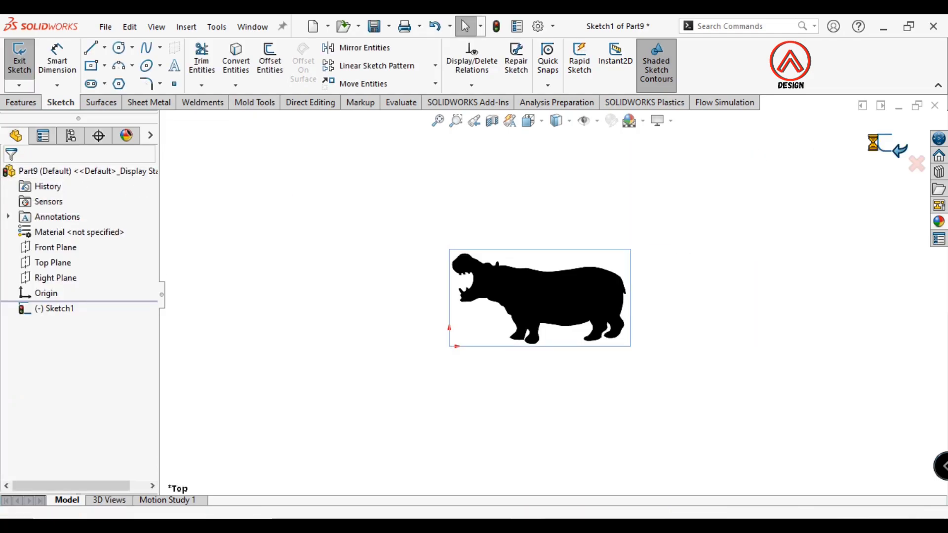
pyautogui.click(887, 146)
# Enable the Autotrace add-in.
pyautogui.click(552, 25)
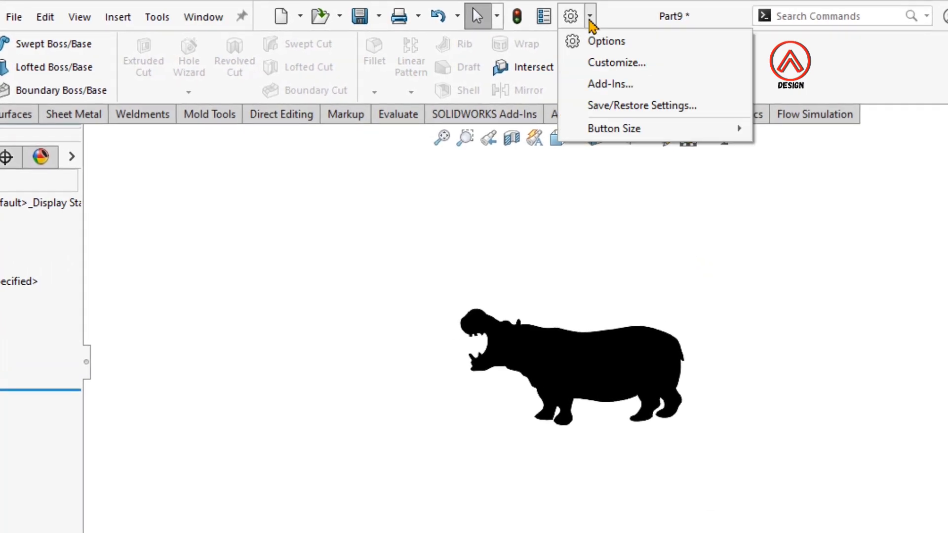
pyautogui.click(610, 84)
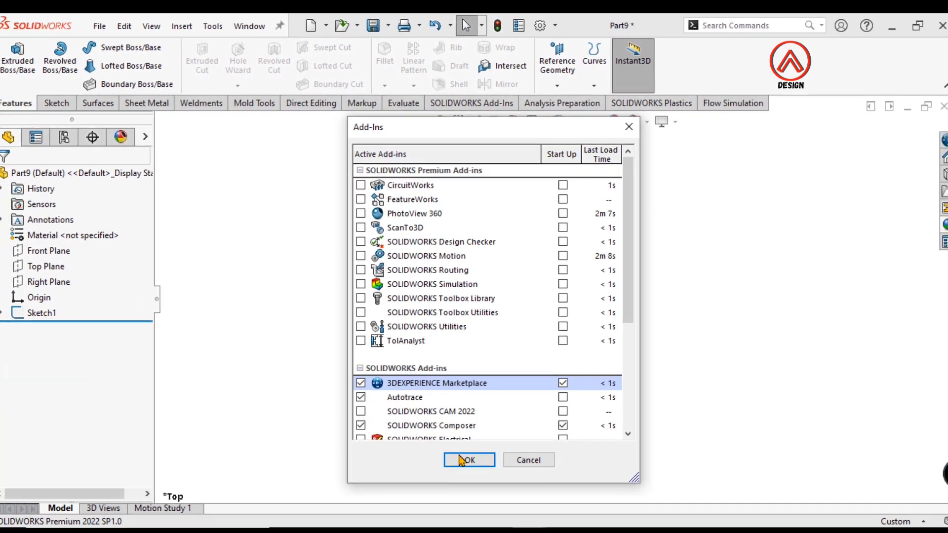
pyautogui.click(466, 456)
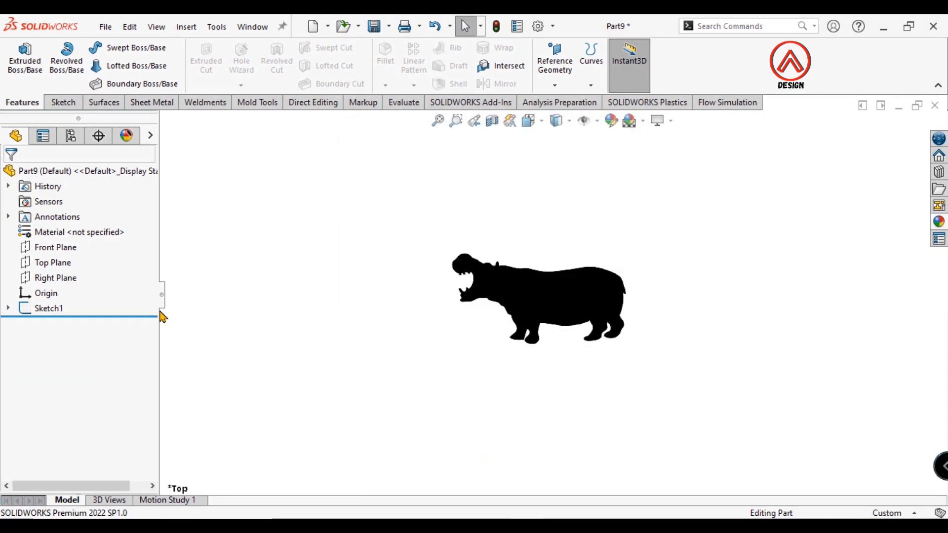
# Open the hippo sketch picture under Sketch1 for editing and go on to its trace settings.
pyautogui.click(8, 308)
pyautogui.click(65, 324)
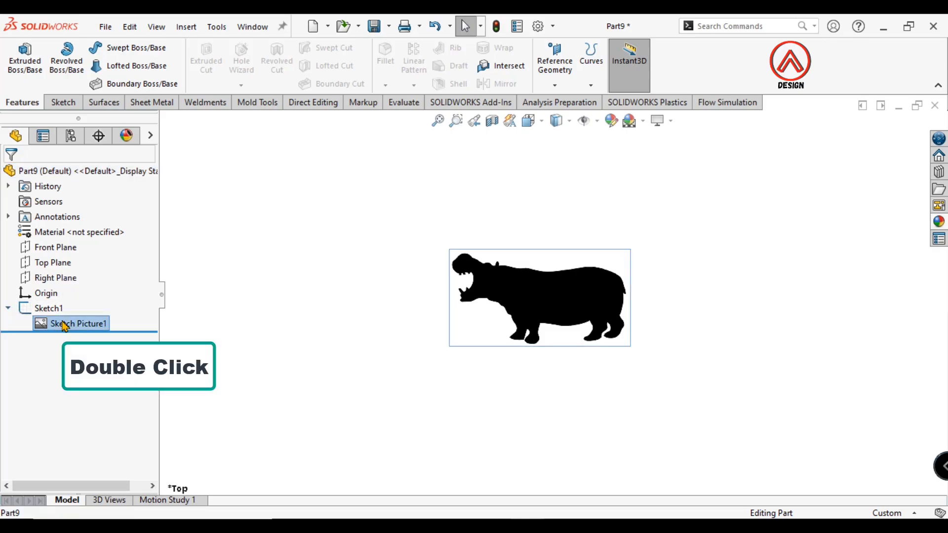
pyautogui.click(187, 316)
pyautogui.doubleClick(79, 324)
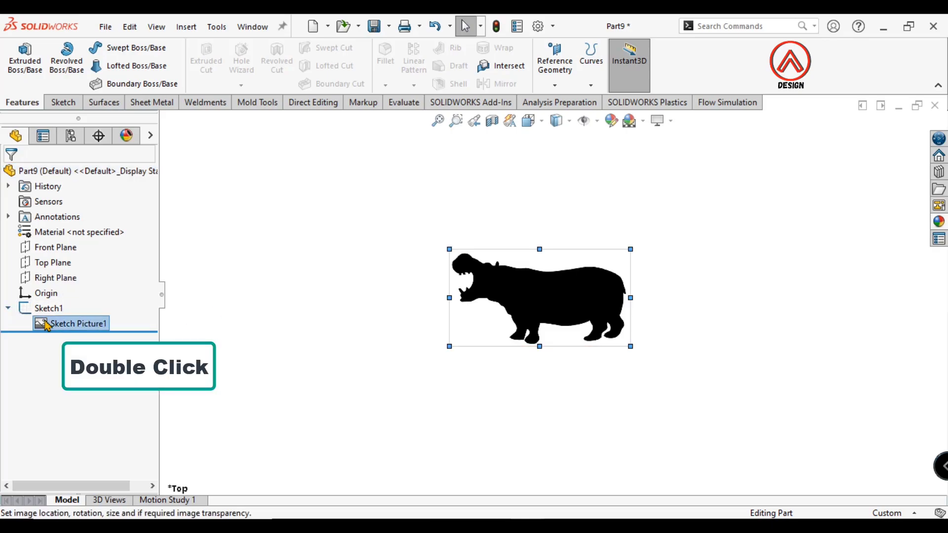
pyautogui.click(149, 174)
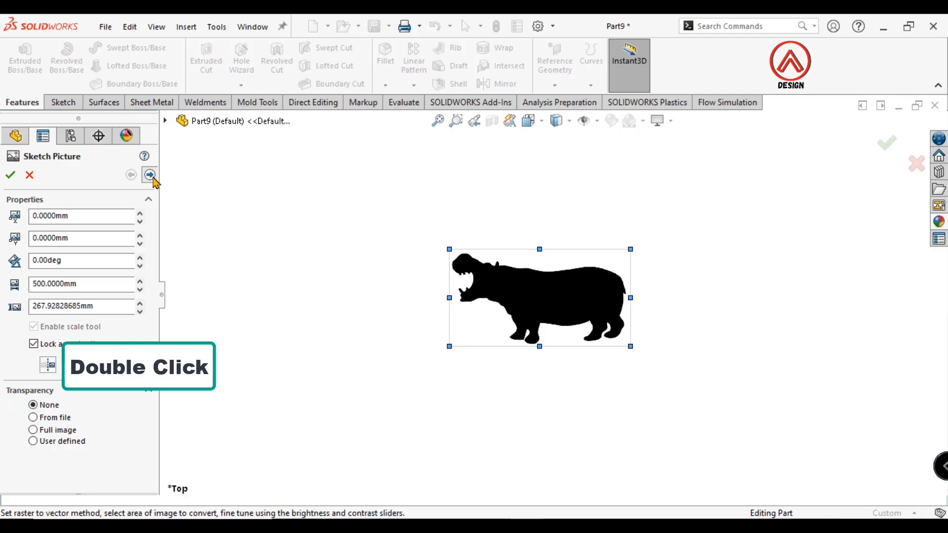
# Pick the hippo silhouette's color as the trace selection and trace its outline.
pyautogui.scroll(-3, 122, 250)
pyautogui.click(88, 233)
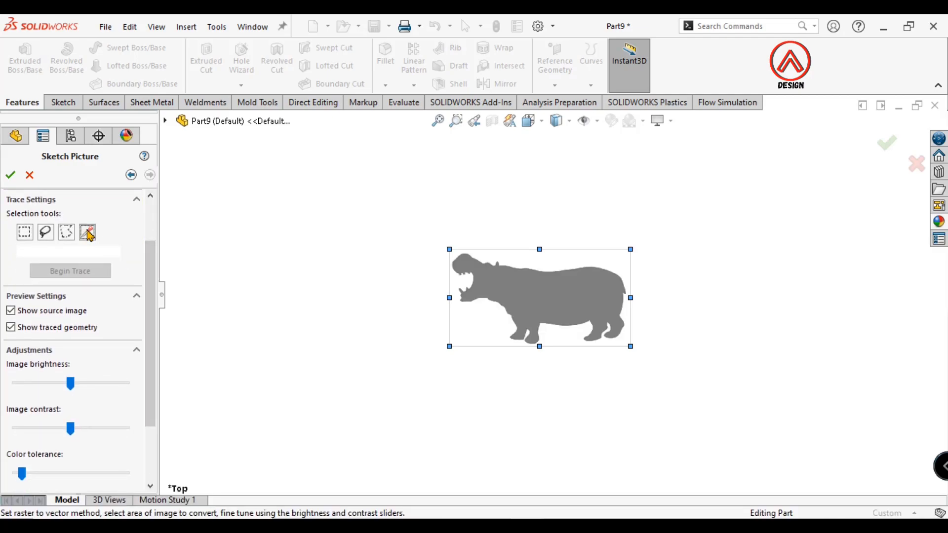
pyautogui.click(519, 281)
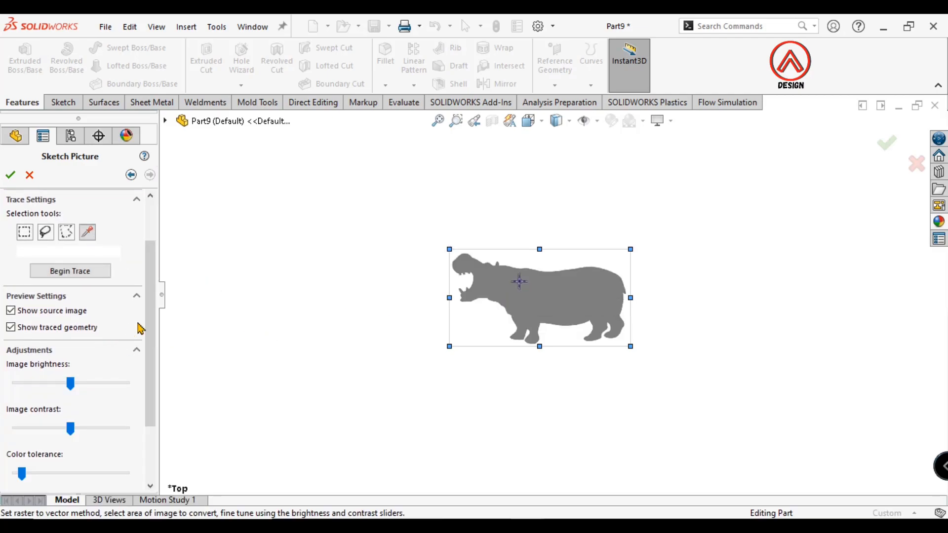
pyautogui.click(70, 271)
pyautogui.scroll(-5, 567, 299)
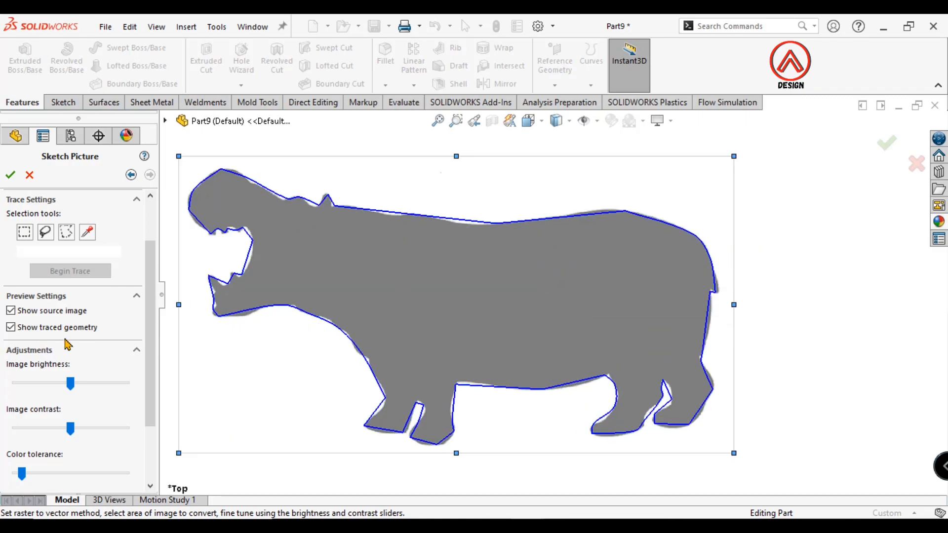
# Raise the trace's image brightness, color tolerance and recognition tolerance slightly, lower the contrast slightly, and apply the adjustments.
pyautogui.scroll(-3, 133, 349)
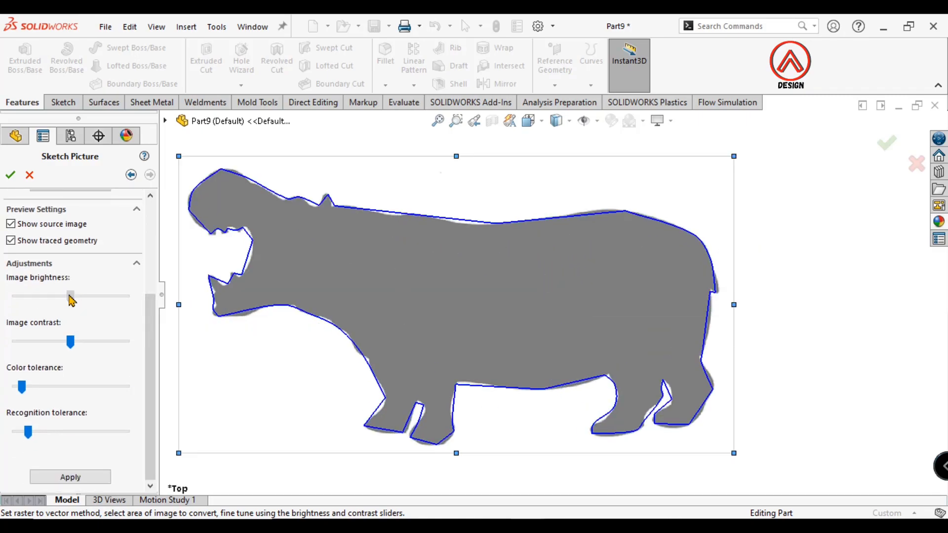
pyautogui.moveTo(65, 294); pyautogui.dragTo(74, 295)
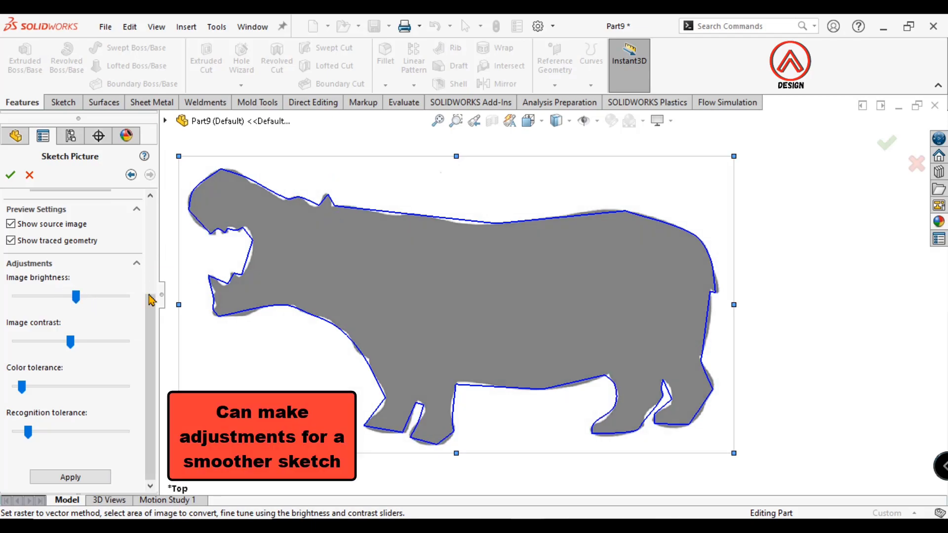
pyautogui.moveTo(50, 342)
pyautogui.mouseDown()
pyautogui.moveTo(74, 342)
pyautogui.moveTo(66, 343)
pyautogui.mouseUp()
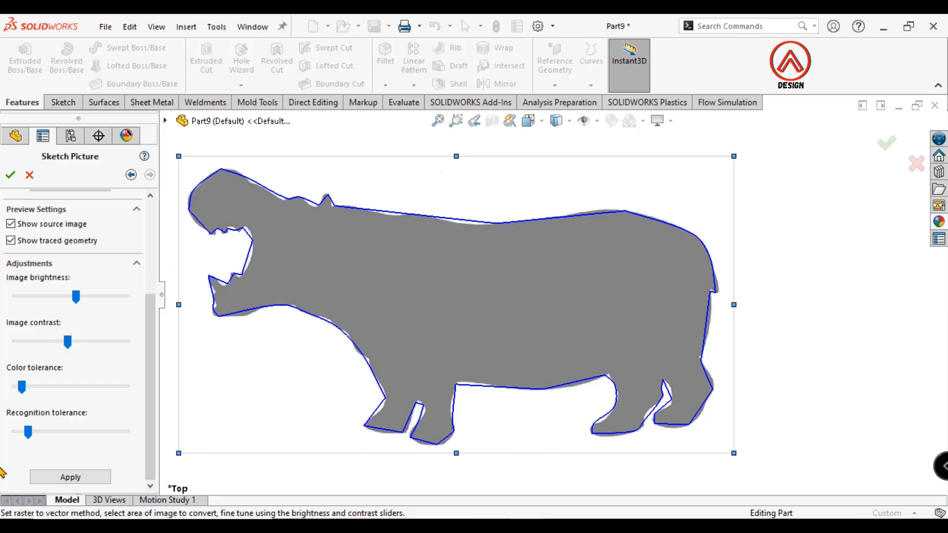
pyautogui.moveTo(25, 388)
pyautogui.mouseDown()
pyautogui.moveTo(43, 389)
pyautogui.moveTo(35, 394)
pyautogui.mouseUp()
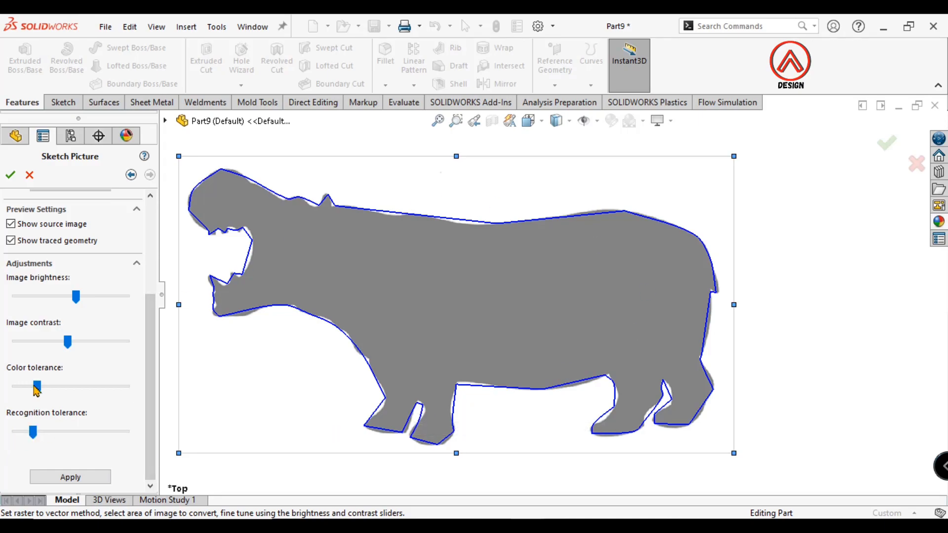
pyautogui.moveTo(148, 354); pyautogui.dragTo(82, 454)
pyautogui.click(69, 477)
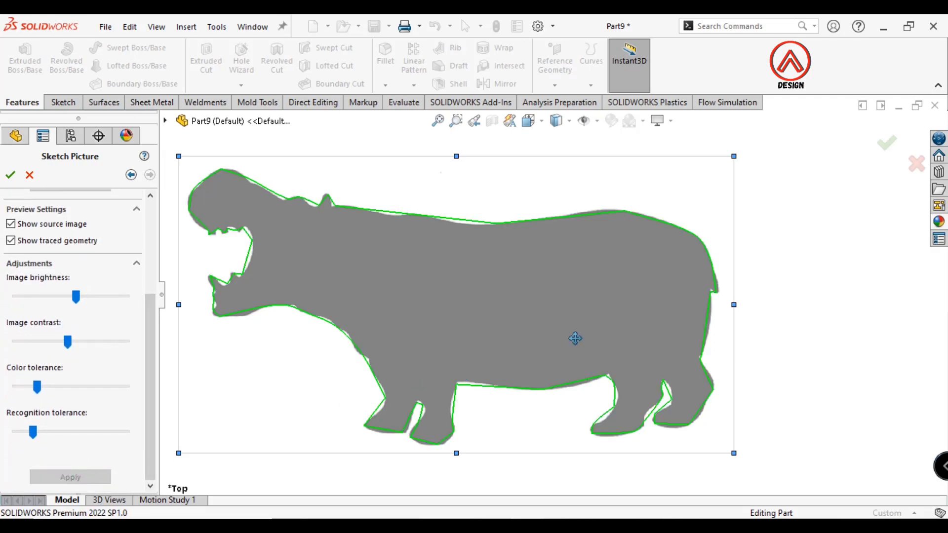
# Accept the traced hippo outline and suppress the sketch picture under Sketch1.
pyautogui.scroll(3, 543, 343)
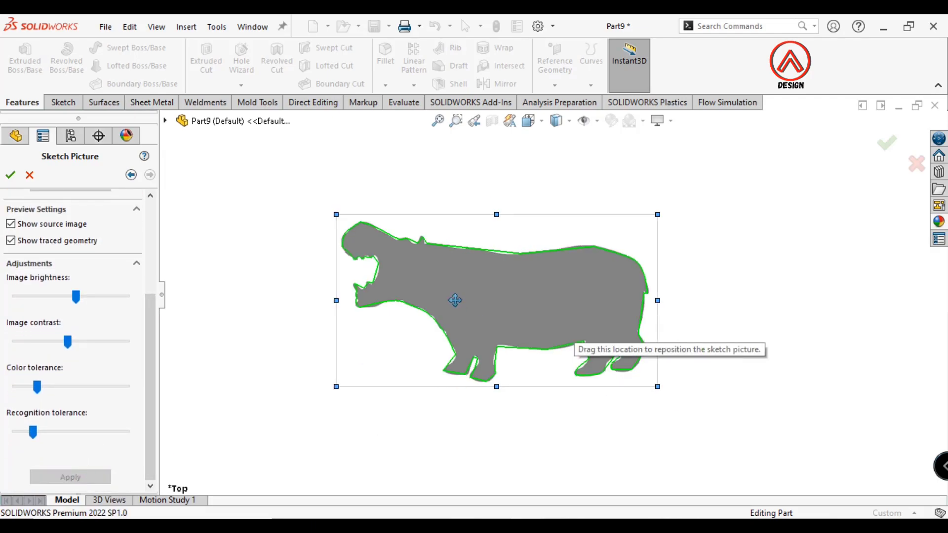
pyautogui.click(11, 176)
pyautogui.click(76, 323)
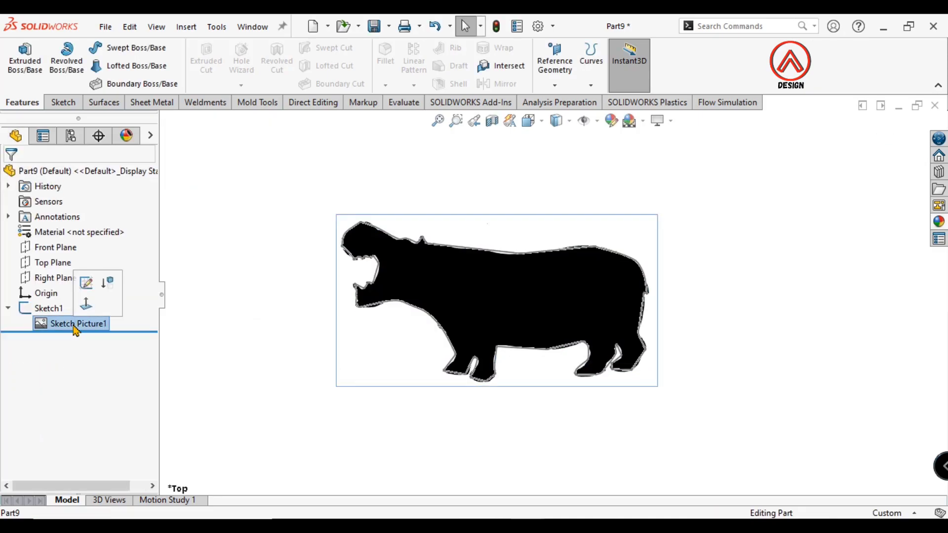
pyautogui.click(109, 284)
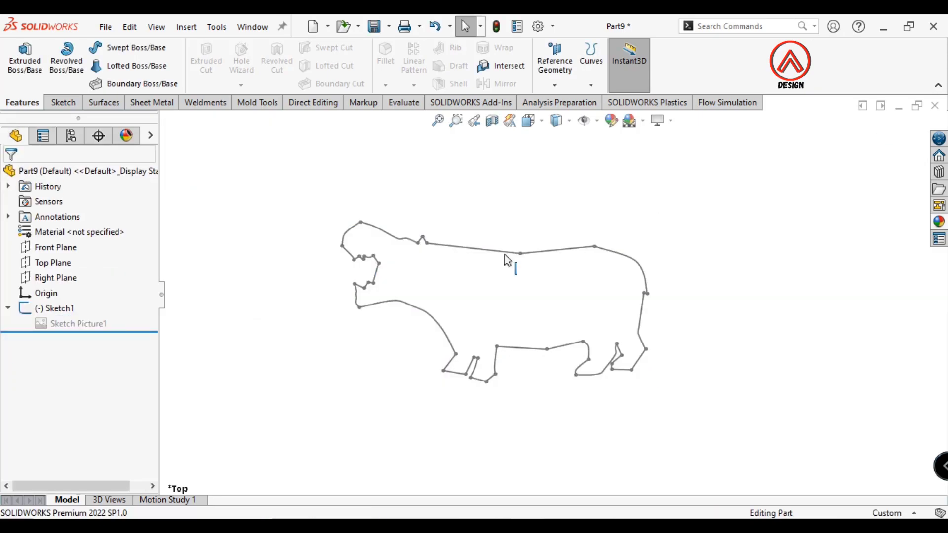
# Extrude the traced hippo sketch as a blind boss with a depth of 2 mm.
pyautogui.scroll(-1, 568, 304)
pyautogui.click(54, 308)
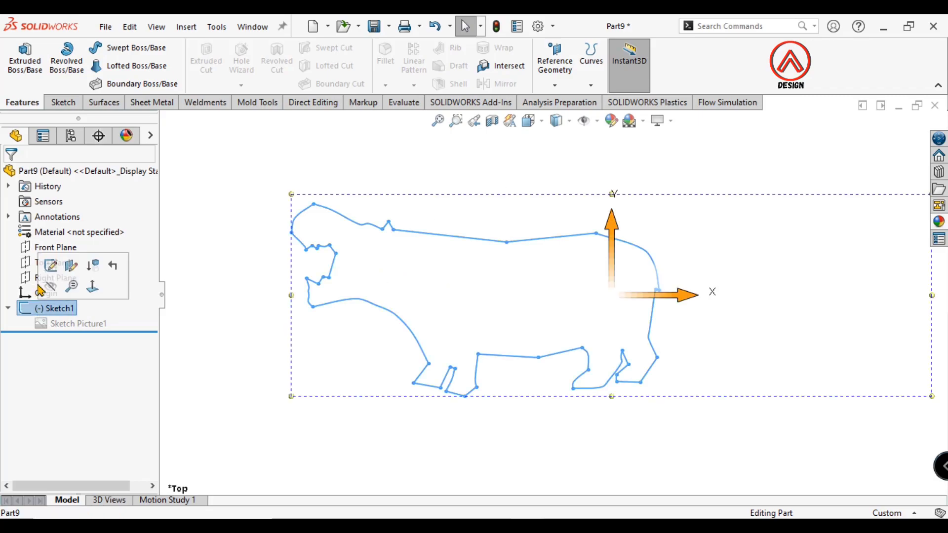
pyautogui.click(24, 60)
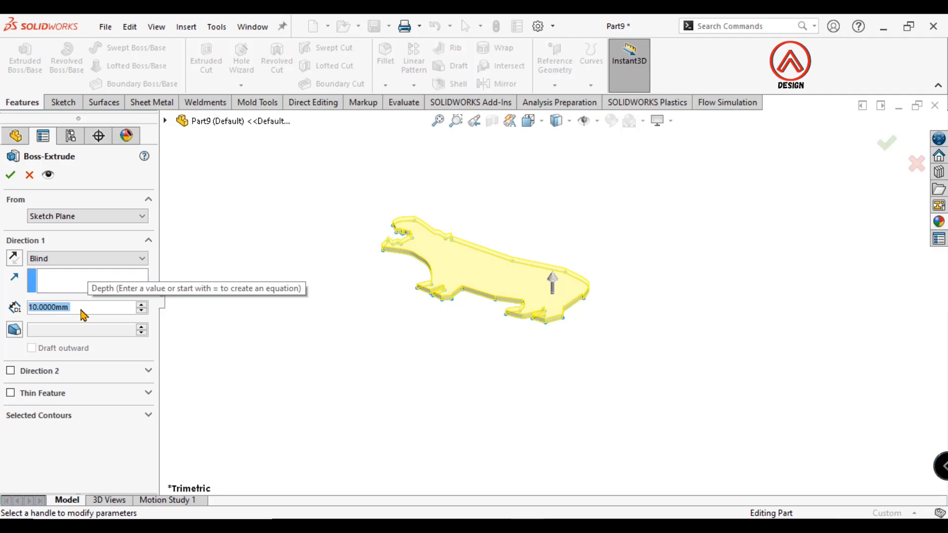
pyautogui.write('2')
pyautogui.press('Return')
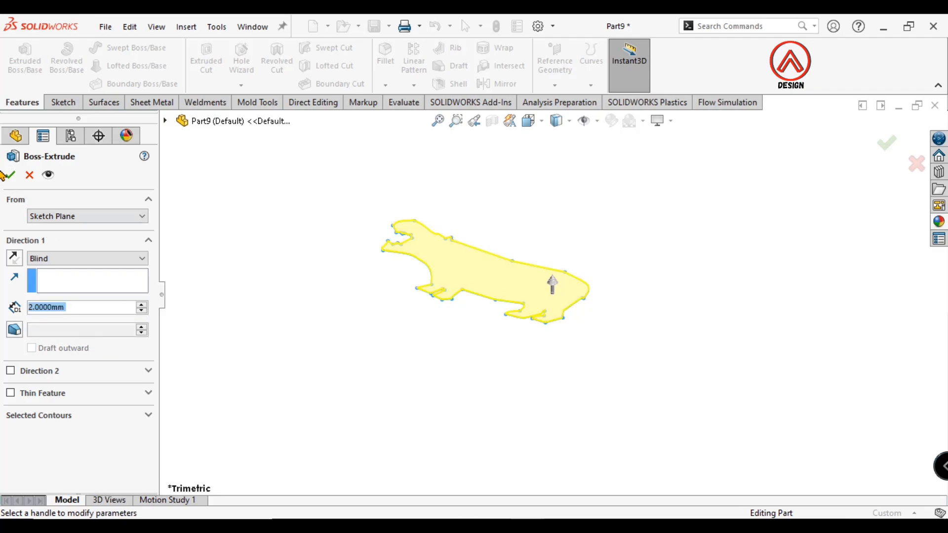
pyautogui.click(10, 175)
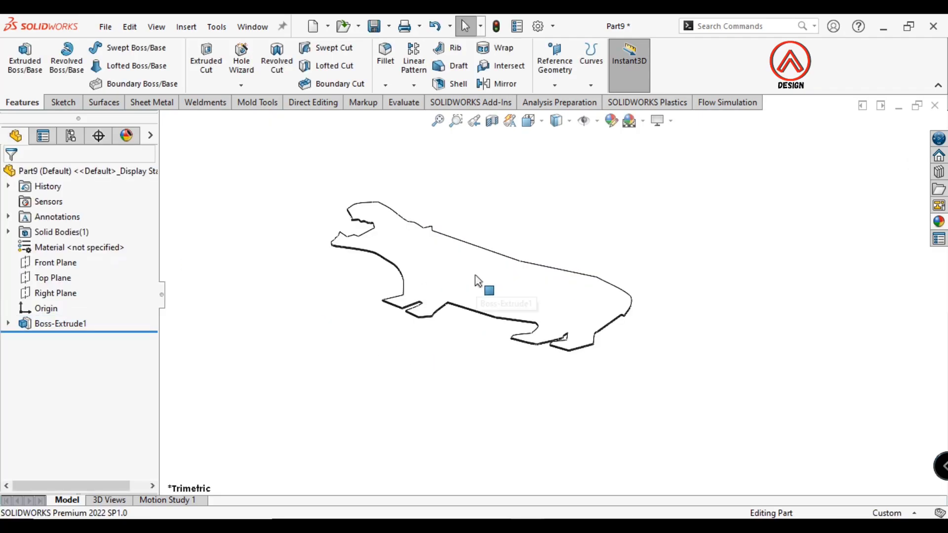
# Start a new sketch on the large flat face of the extruded hippo, viewed face-on.
pyautogui.click(488, 285)
pyautogui.click(598, 235)
pyautogui.click(601, 424)
pyautogui.click(532, 293)
pyautogui.click(60, 102)
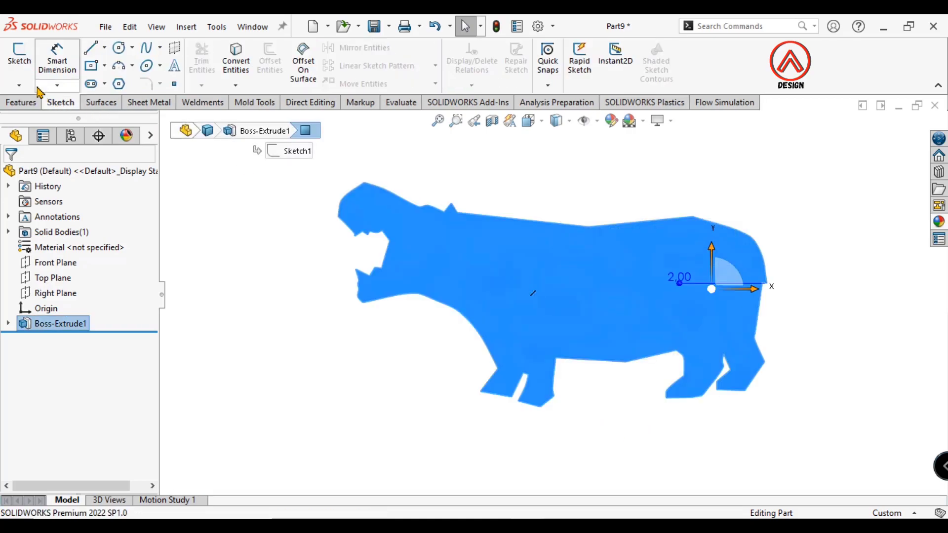
pyautogui.click(19, 55)
# Offset the hippo face's outline inward by 1.5 mm using the reversed direction.
pyautogui.click(270, 63)
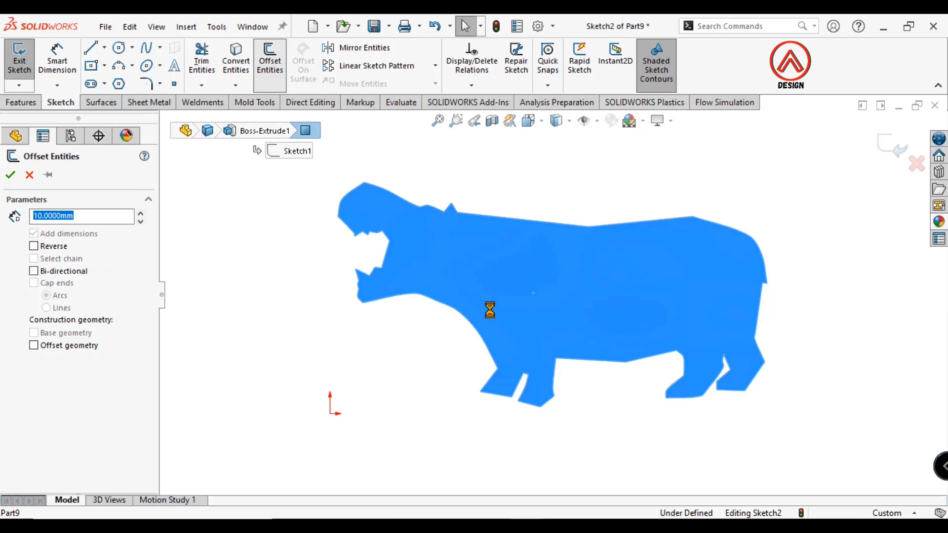
pyautogui.click(579, 207)
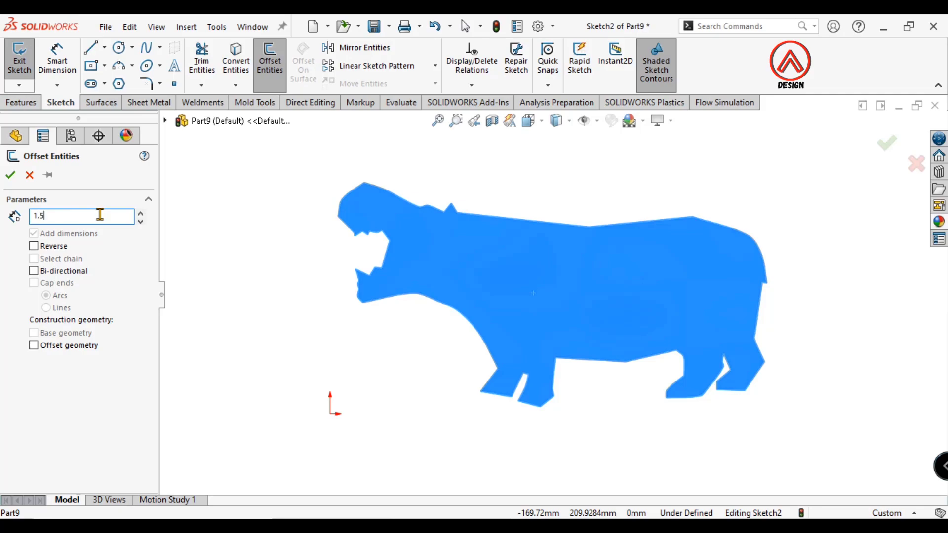
pyautogui.click(47, 246)
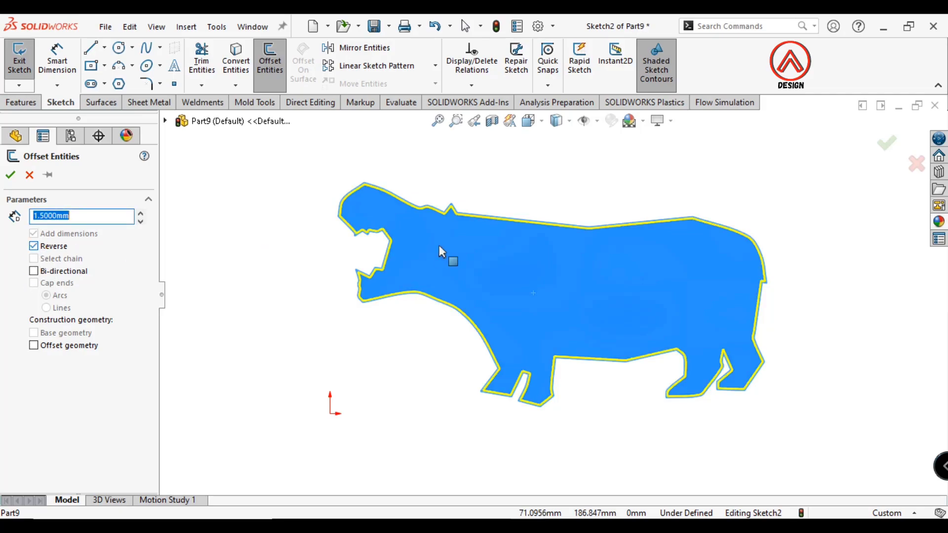
pyautogui.click(10, 176)
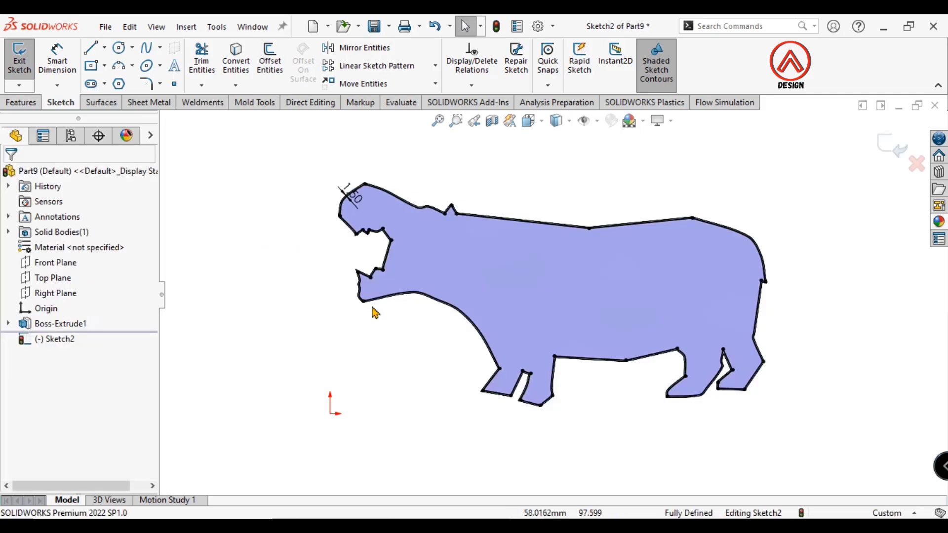
# Extrude the offset hippo outline as a blind boss 4 mm deep, merged with the existing body.
pyautogui.click(23, 105)
pyautogui.click(24, 58)
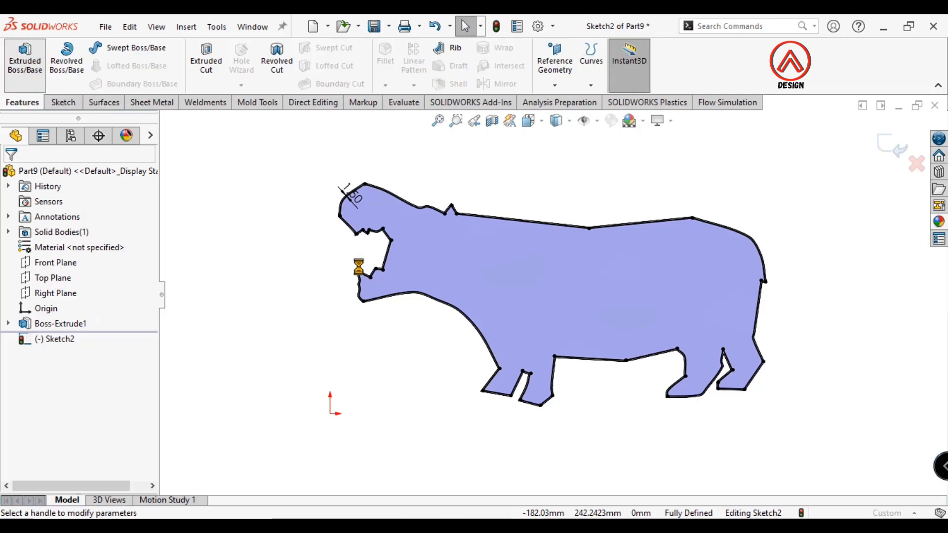
pyautogui.write('4')
pyautogui.press('Return')
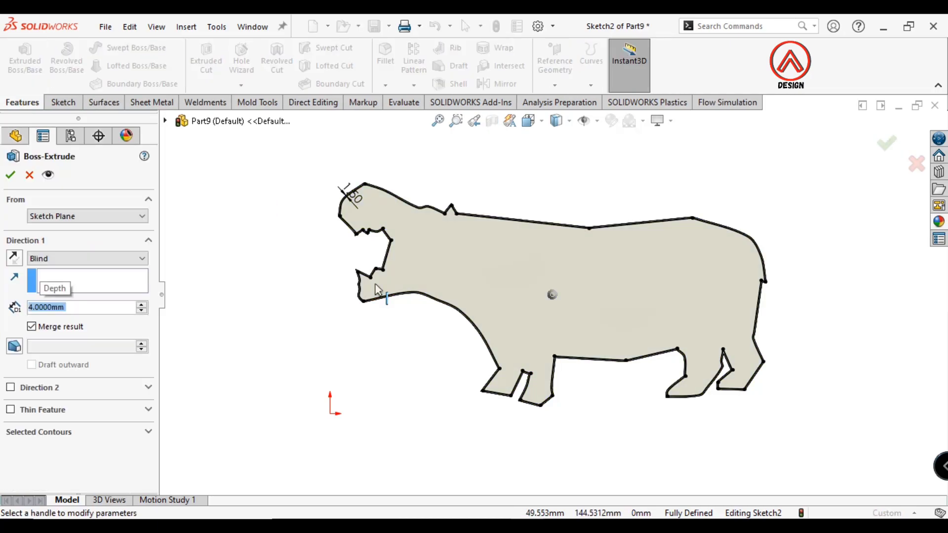
pyautogui.click(10, 176)
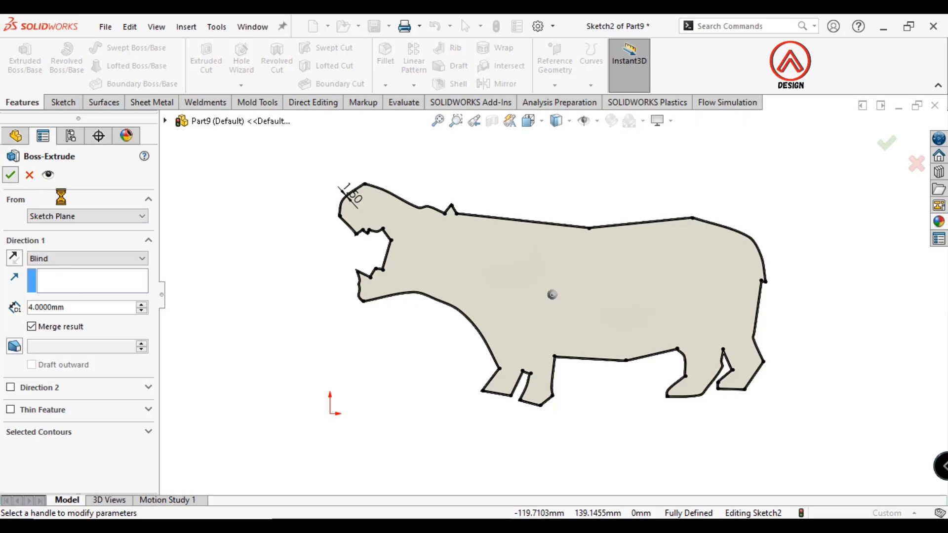
# Fillet all the vertical corner edges around the raised upper hippo step with a 1.5 mm radius.
pyautogui.moveTo(591, 371); pyautogui.dragTo(577, 233, button='middle')
pyautogui.scroll(-5, 560, 343)
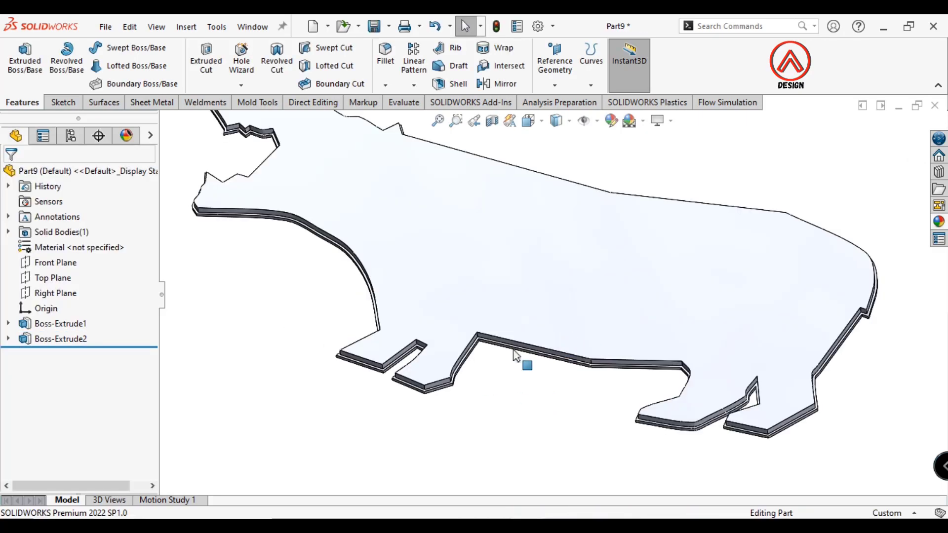
pyautogui.click(386, 58)
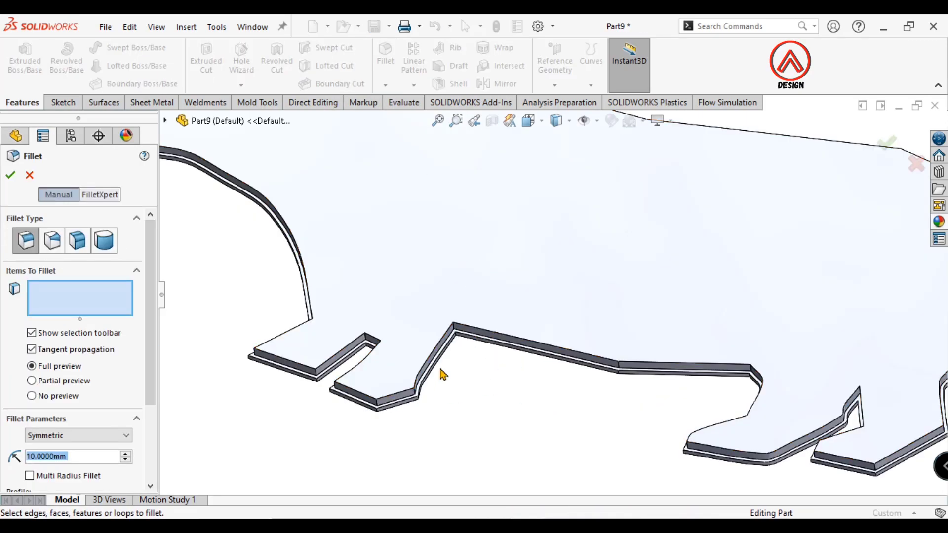
pyautogui.write('1.5')
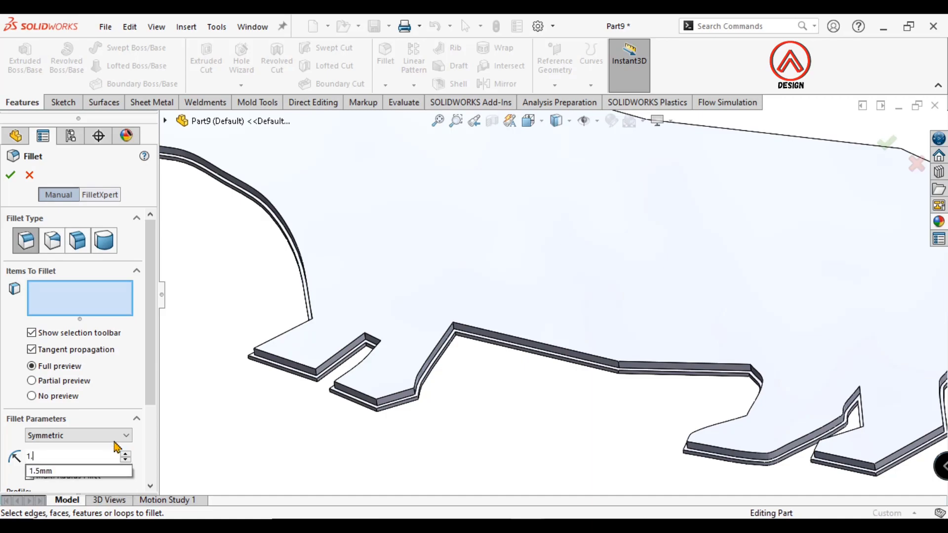
pyautogui.scroll(-3, 423, 355)
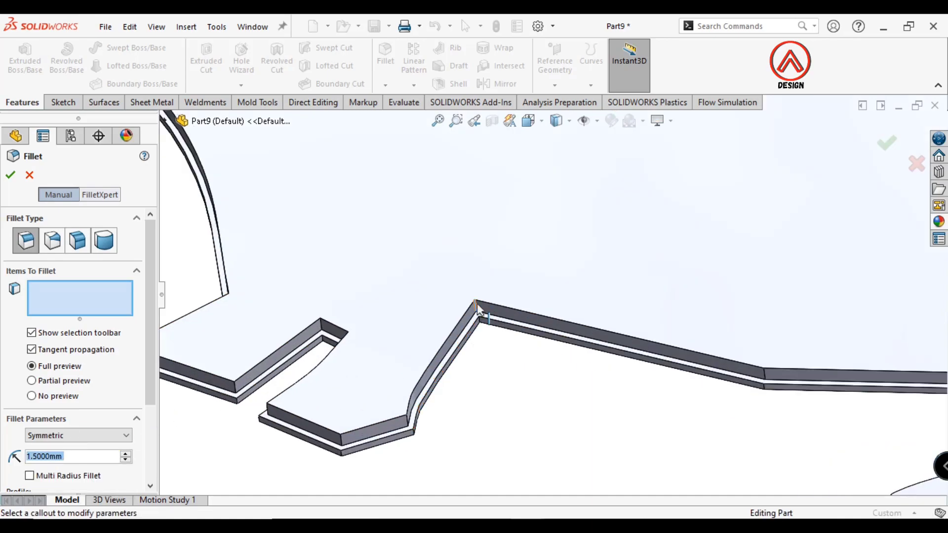
pyautogui.click(477, 309)
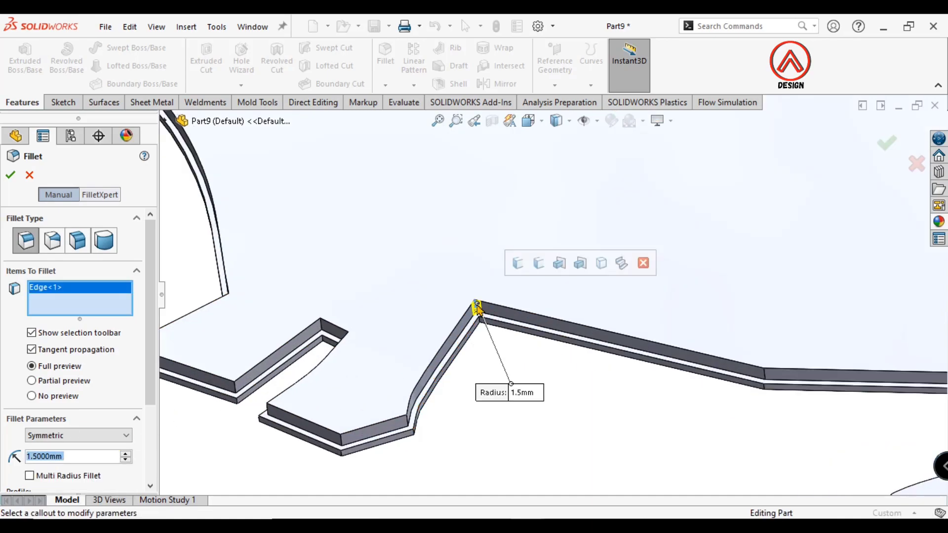
pyautogui.click(519, 264)
pyautogui.scroll(5, 551, 293)
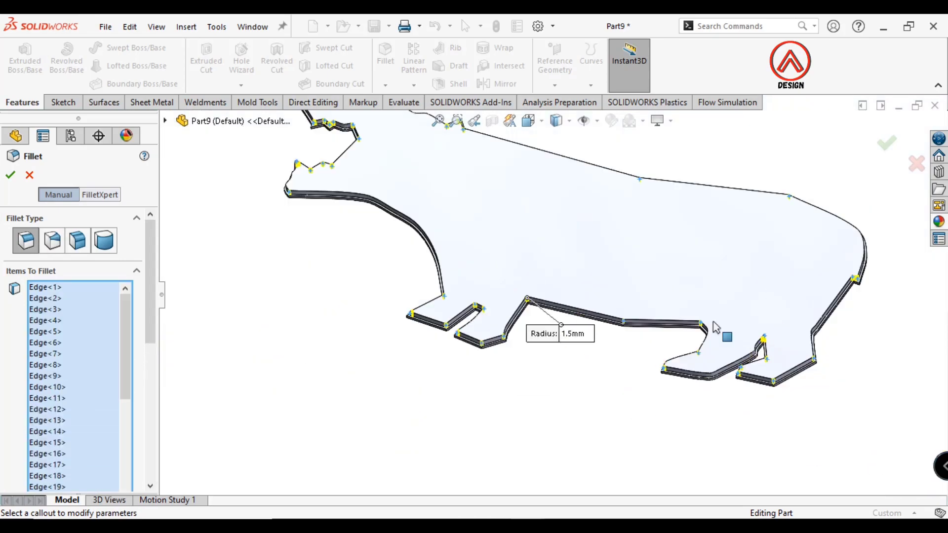
pyautogui.click(11, 175)
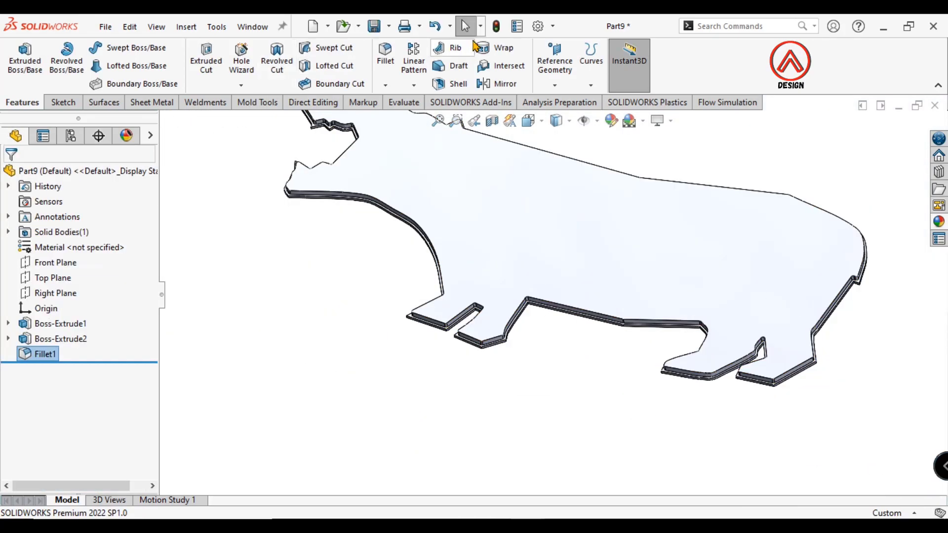
# Round the top outline edge of the raised hippo step with a 2 mm tangent-propagated symmetric fillet.
pyautogui.click(387, 54)
pyautogui.scroll(-5, 552, 253)
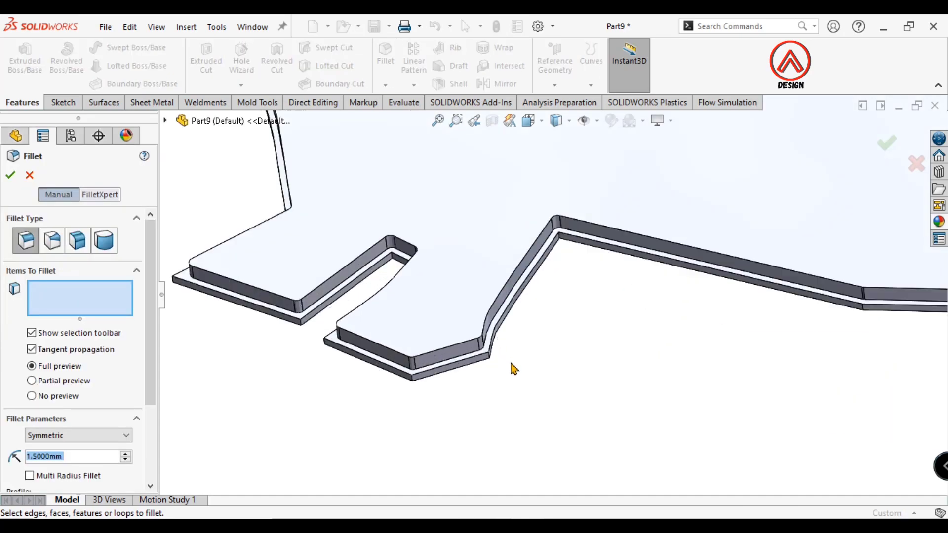
pyautogui.click(608, 233)
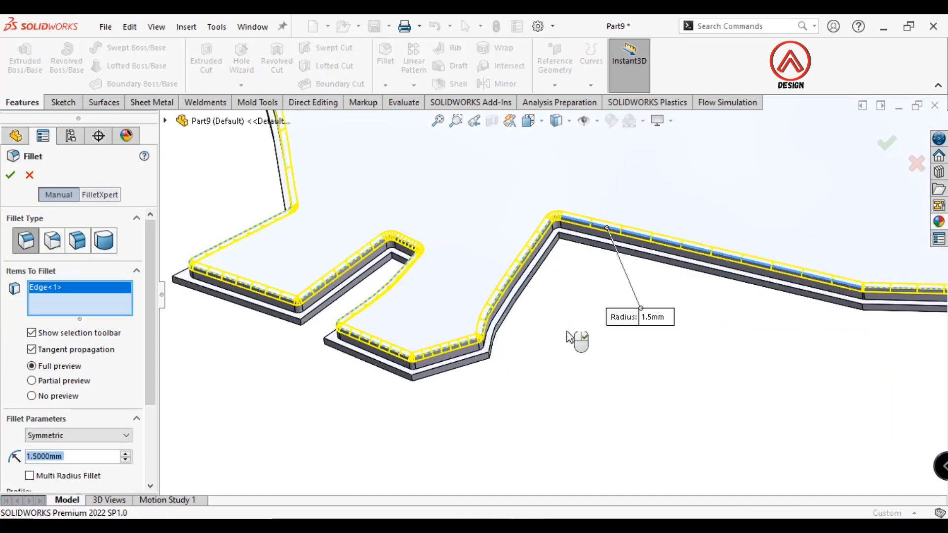
pyautogui.scroll(3, 548, 339)
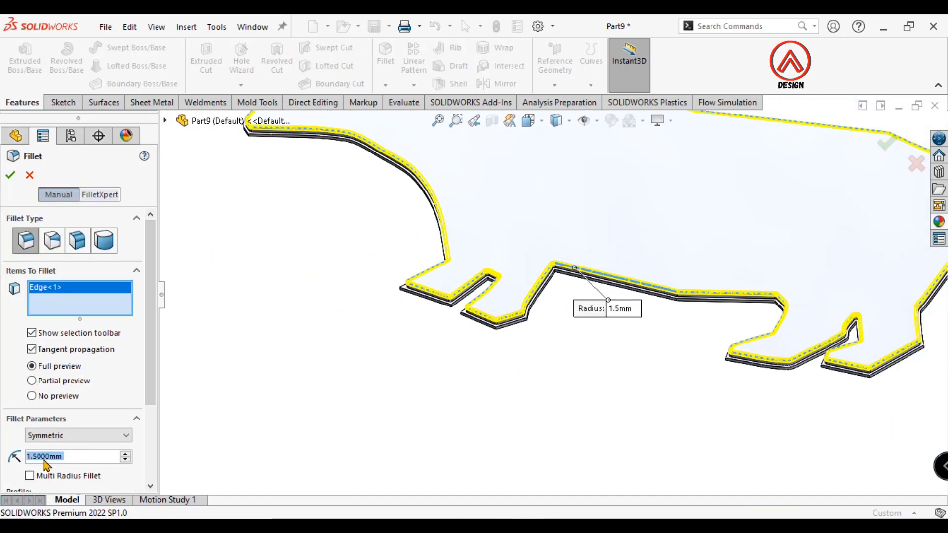
pyautogui.write('2')
pyautogui.press('Return')
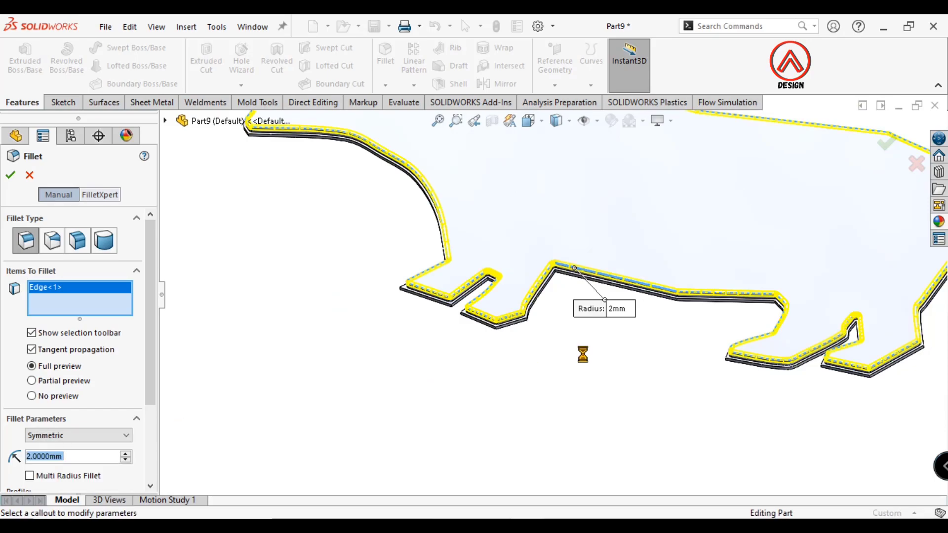
pyautogui.scroll(2, 757, 304)
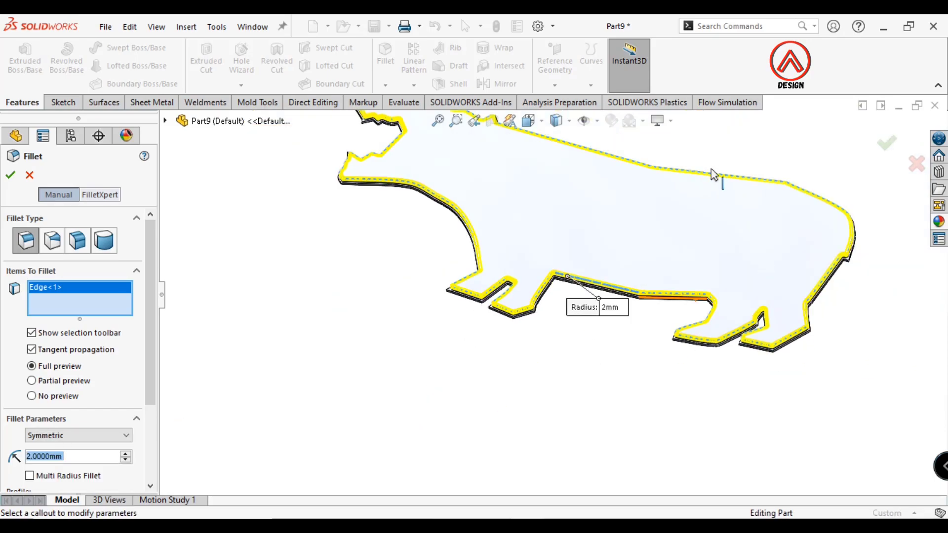
pyautogui.click(10, 177)
# Fillet all the vertical corner edges around the hippo's lower base layer with a 1.5 mm radius.
pyautogui.scroll(-5, 563, 292)
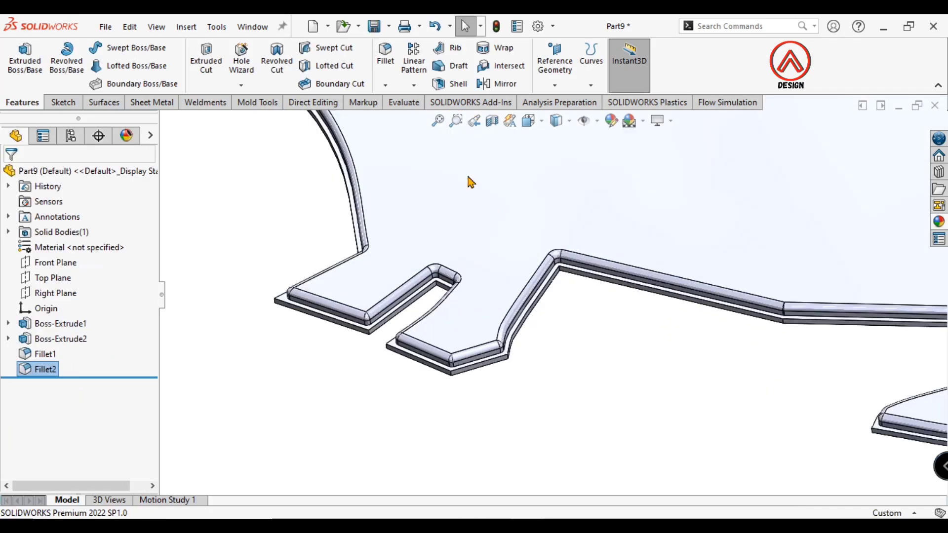
pyautogui.press('Return')
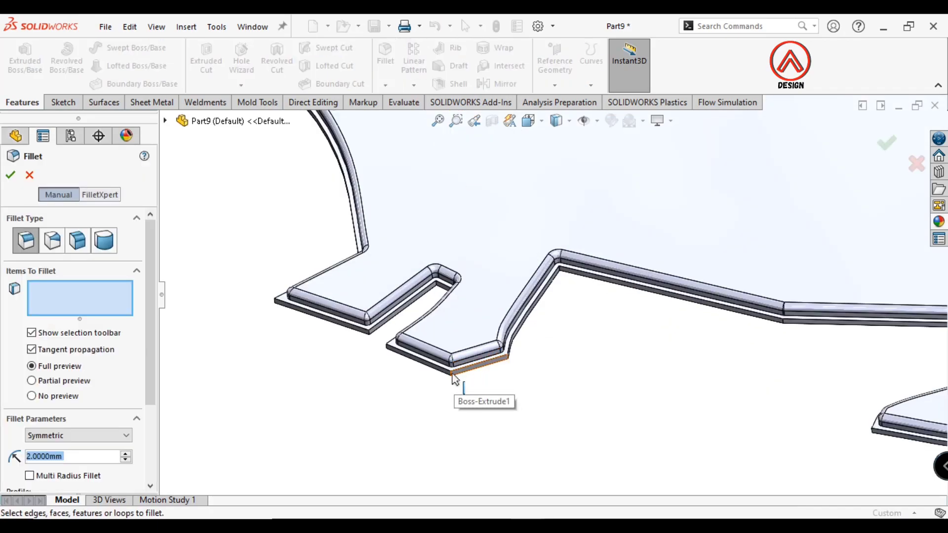
pyautogui.click(452, 374)
pyautogui.scroll(-3, 464, 356)
pyautogui.rightClick(113, 296)
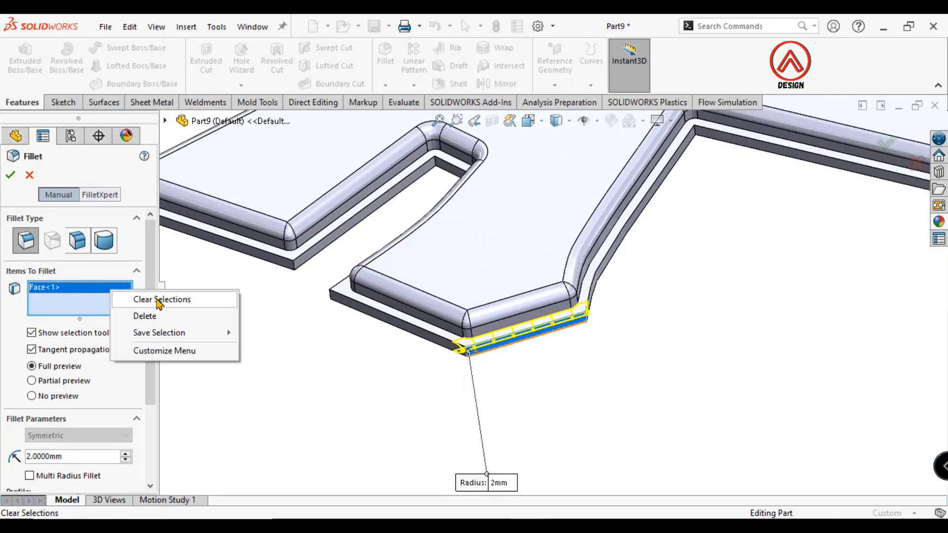
pyautogui.click(159, 299)
pyautogui.scroll(3, 490, 351)
pyautogui.click(493, 337)
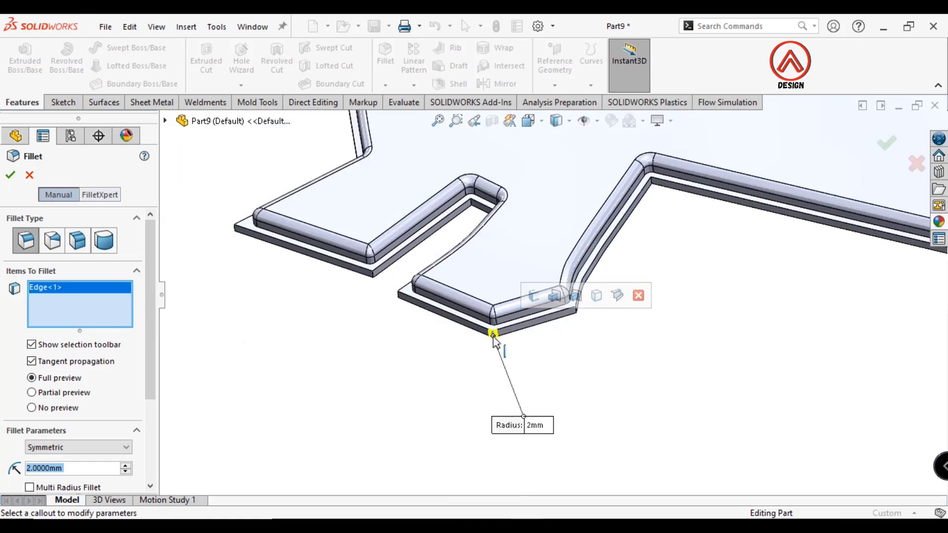
pyautogui.click(534, 296)
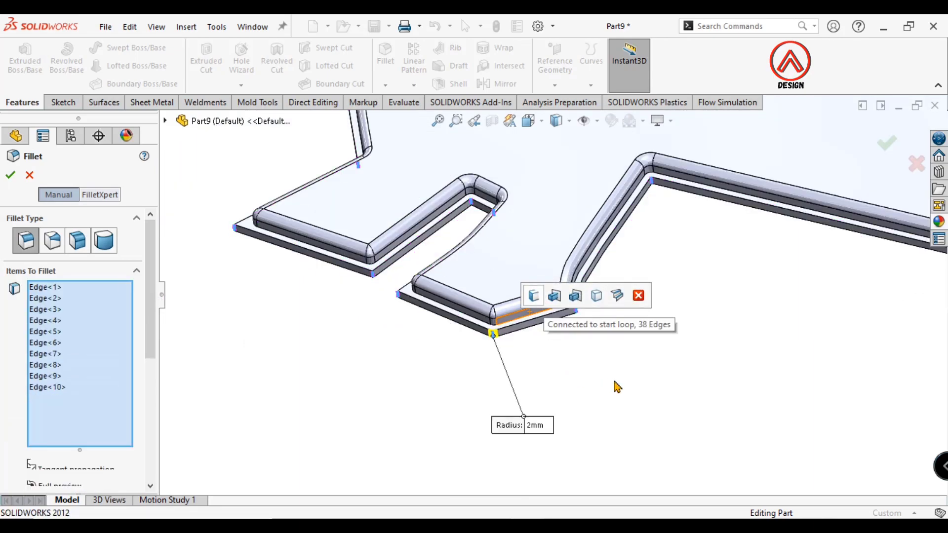
pyautogui.scroll(5, 622, 388)
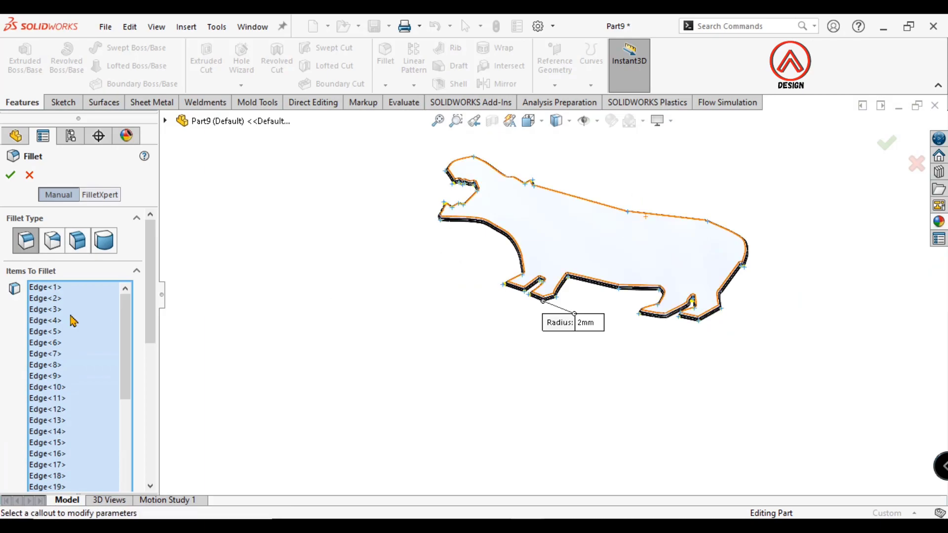
pyautogui.moveTo(150, 319); pyautogui.dragTo(151, 463)
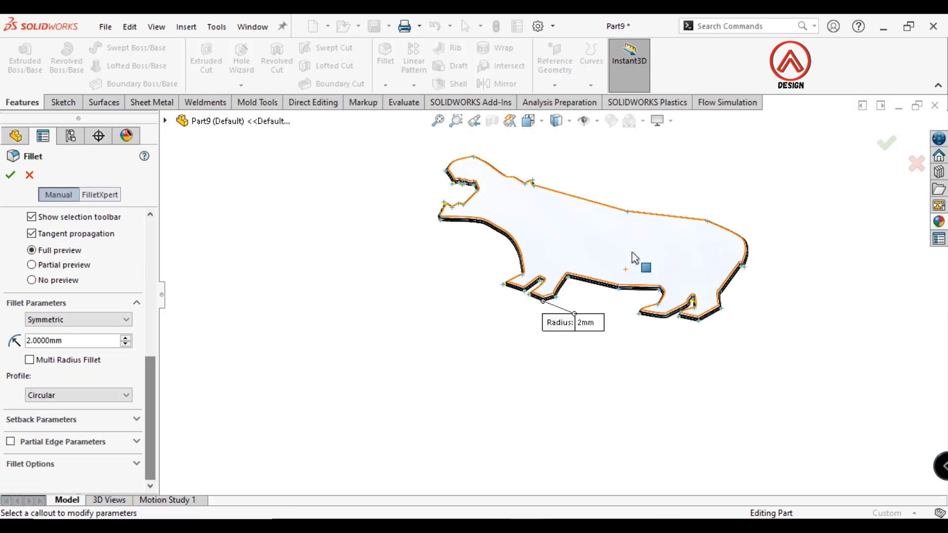
pyautogui.scroll(-5, 558, 313)
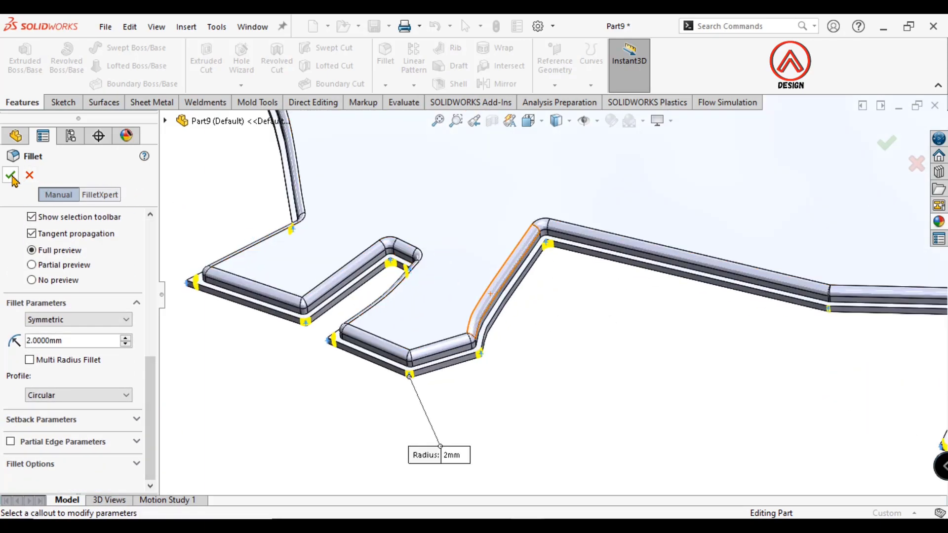
pyautogui.write('1.5')
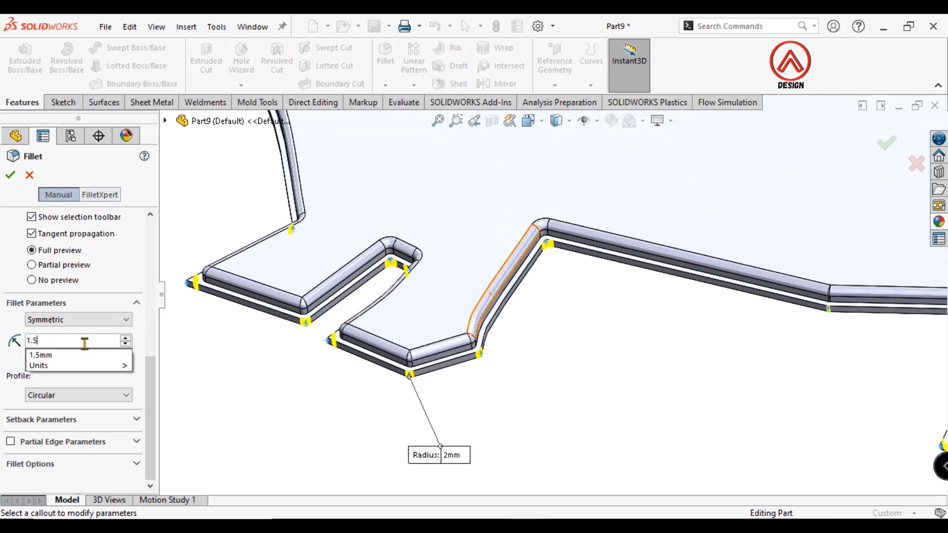
pyautogui.press('Return')
pyautogui.click(10, 176)
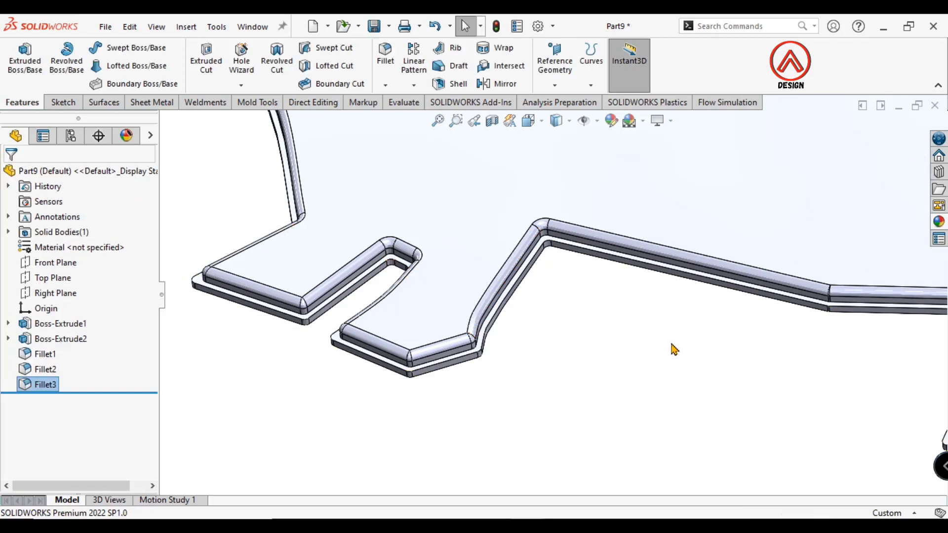
# Round the upper outline edge of the lower base layer with a 1 mm fillet.
pyautogui.click(386, 59)
pyautogui.click(450, 365)
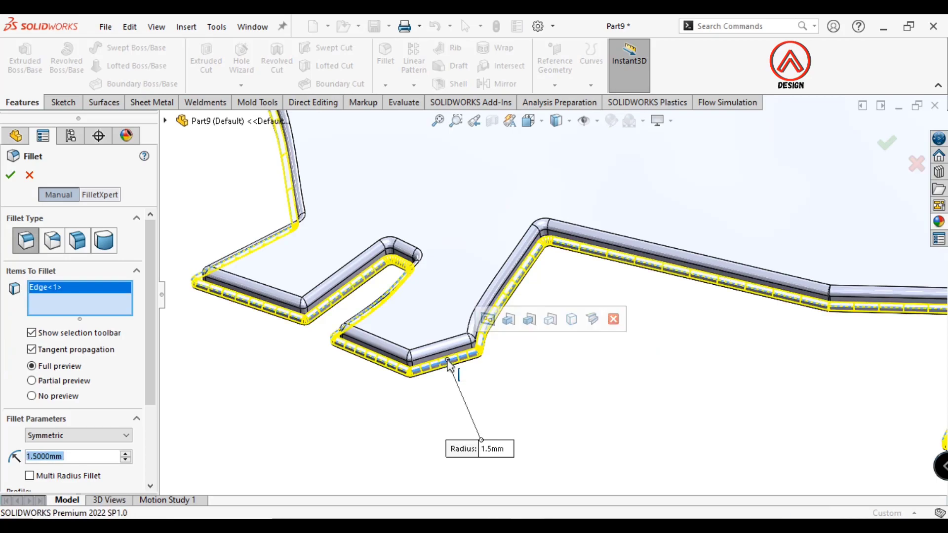
pyautogui.write('1')
pyautogui.press('Return')
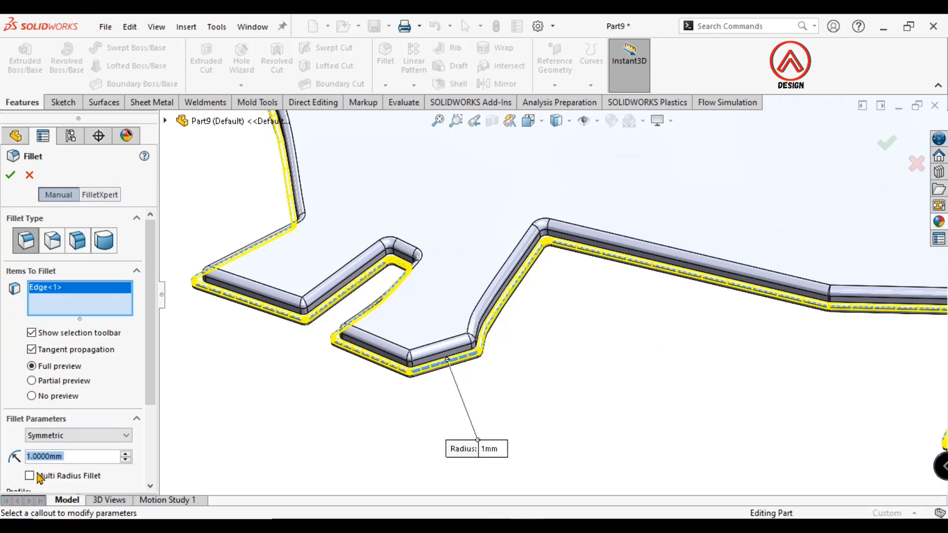
pyautogui.click(10, 174)
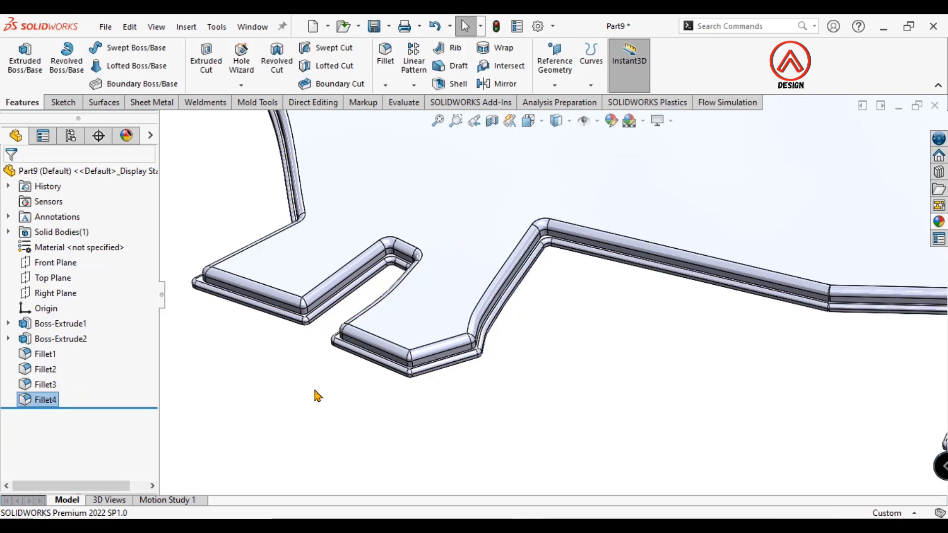
# Give the upper hippo extrusion, Boss-Extrude2, a black colour as a feature-level appearance.
pyautogui.scroll(4, 716, 311)
pyautogui.scroll(2, 714, 306)
pyautogui.scroll(-1, 706, 226)
pyautogui.moveTo(671, 206); pyautogui.dragTo(652, 247, button='middle')
pyautogui.scroll(3, 646, 224)
pyautogui.scroll(-2, 646, 223)
pyautogui.click(540, 279)
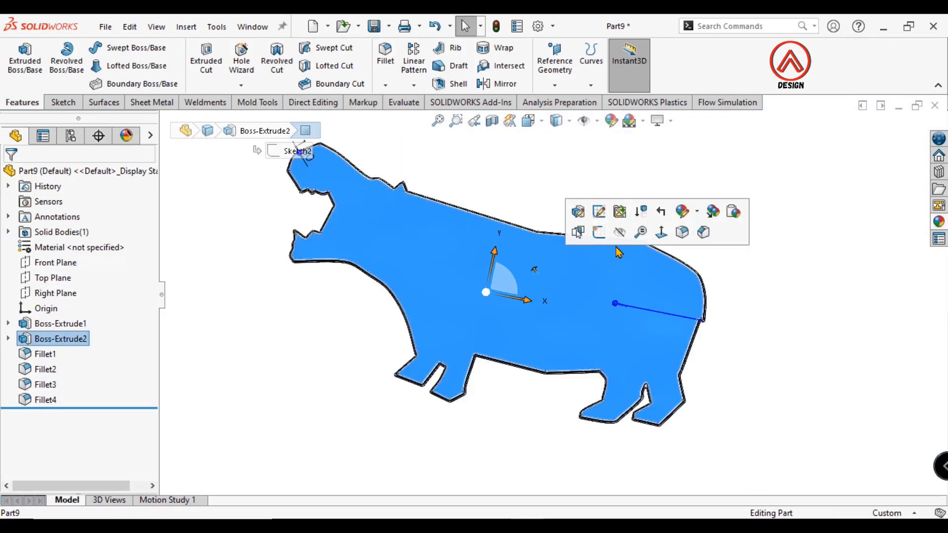
pyautogui.click(683, 211)
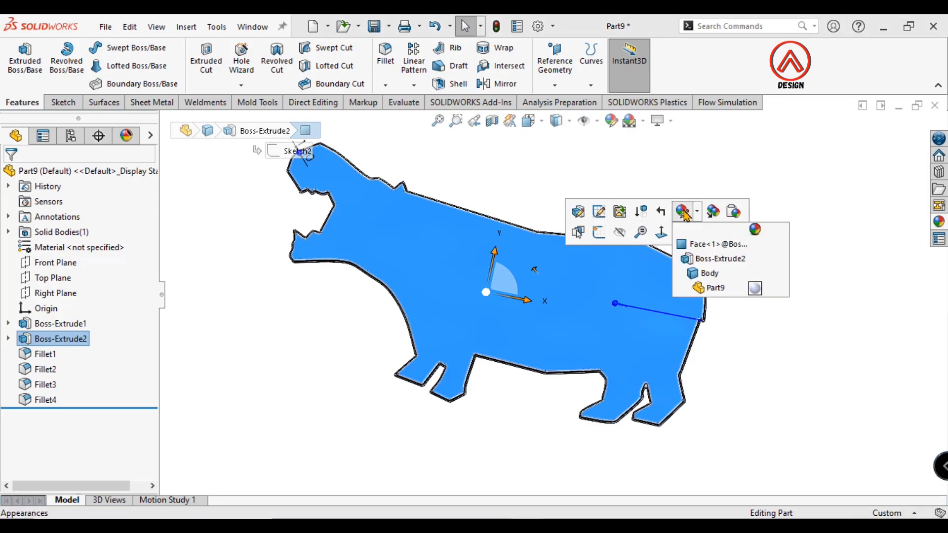
pyautogui.click(694, 259)
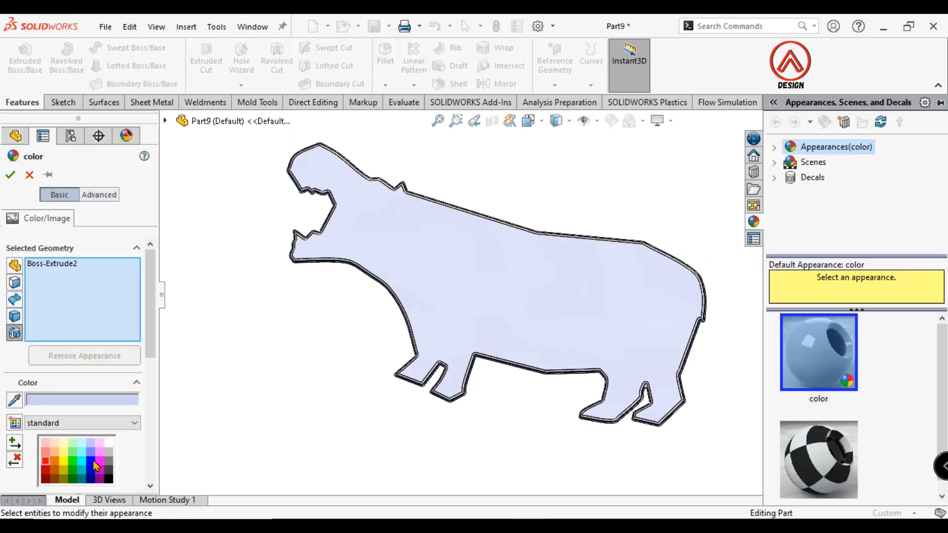
pyautogui.click(108, 479)
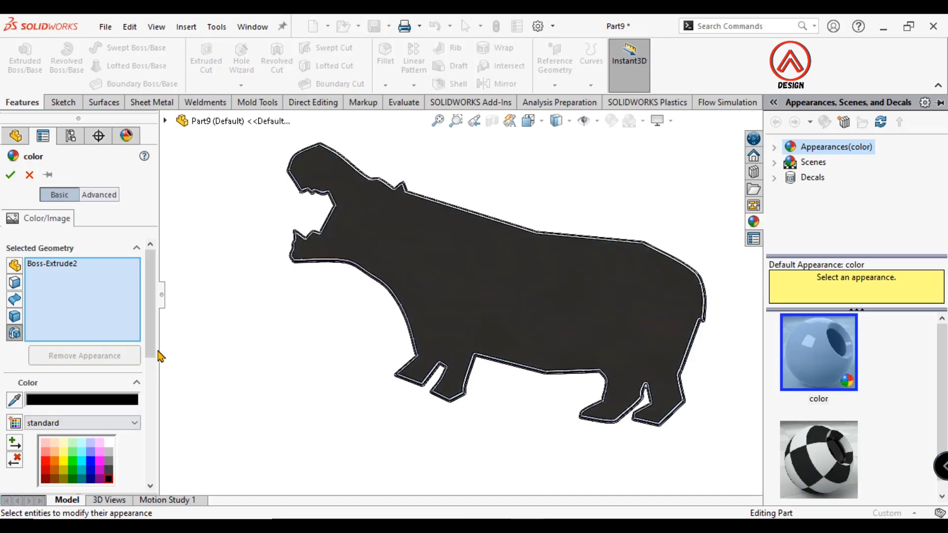
# Extend the black appearance to the upper layer's top-edge and corner fillets, Fillet2 and Fillet1.
pyautogui.scroll(-10, 518, 370)
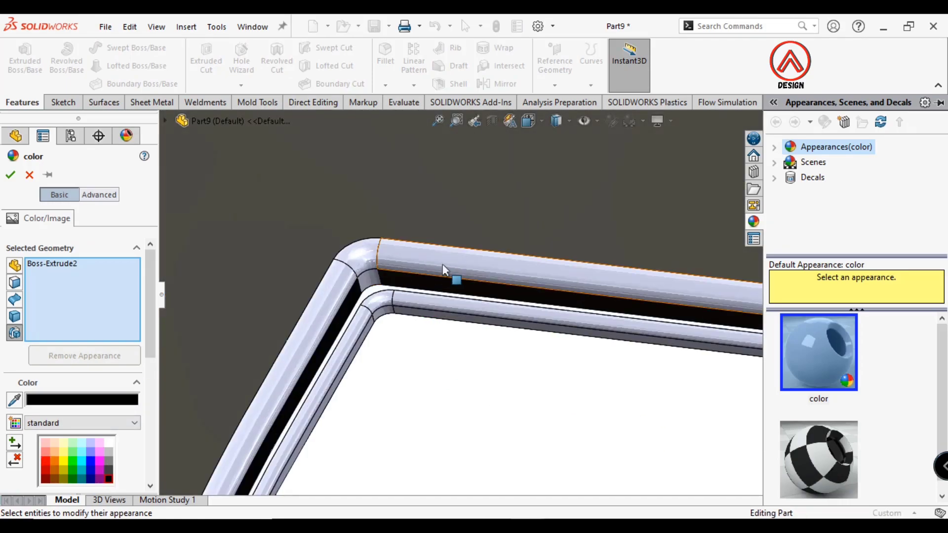
pyautogui.click(444, 263)
pyautogui.click(371, 286)
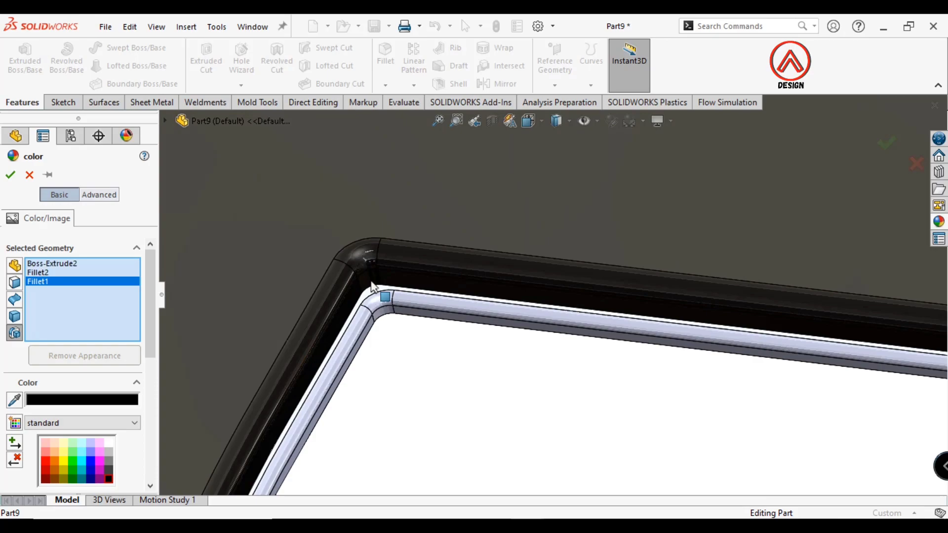
pyautogui.click(10, 175)
# Colour the lower base extrusion, Boss-Extrude1, red together with its fillets Fillet4 and Fillet3.
pyautogui.scroll(2, 503, 312)
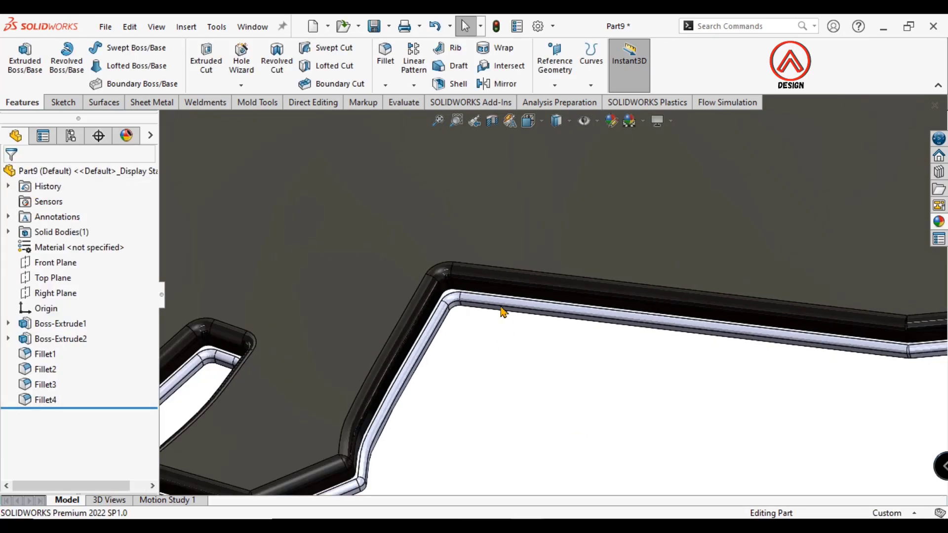
pyautogui.scroll(-3, 496, 312)
pyautogui.click(499, 291)
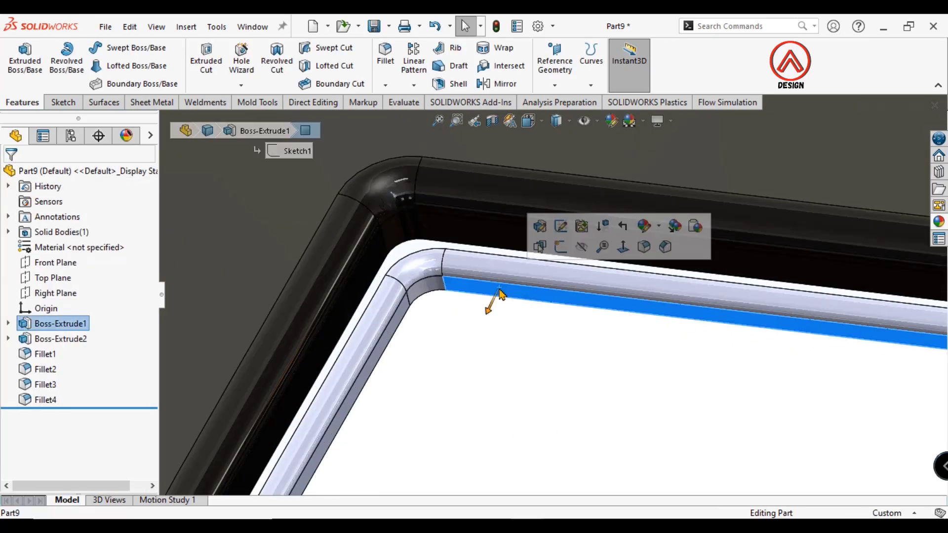
pyautogui.click(643, 225)
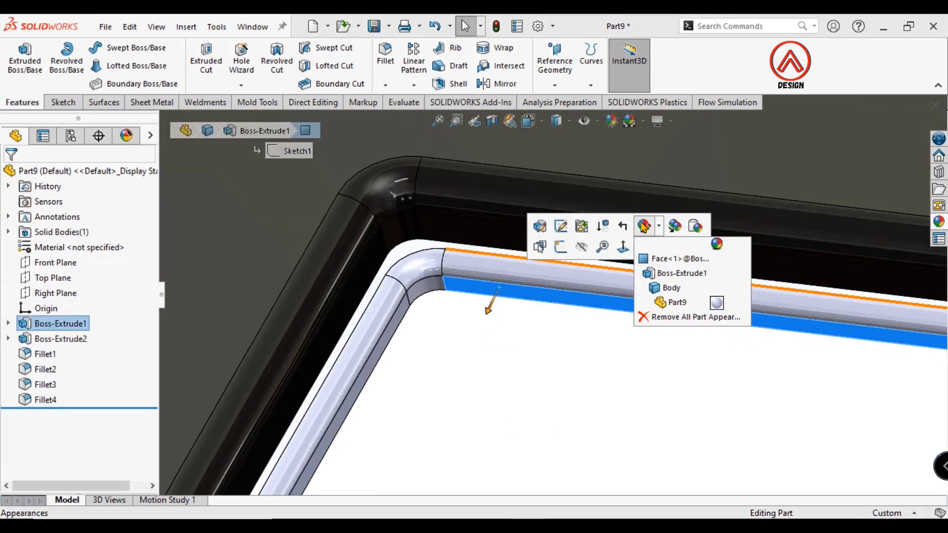
pyautogui.click(661, 274)
pyautogui.click(45, 467)
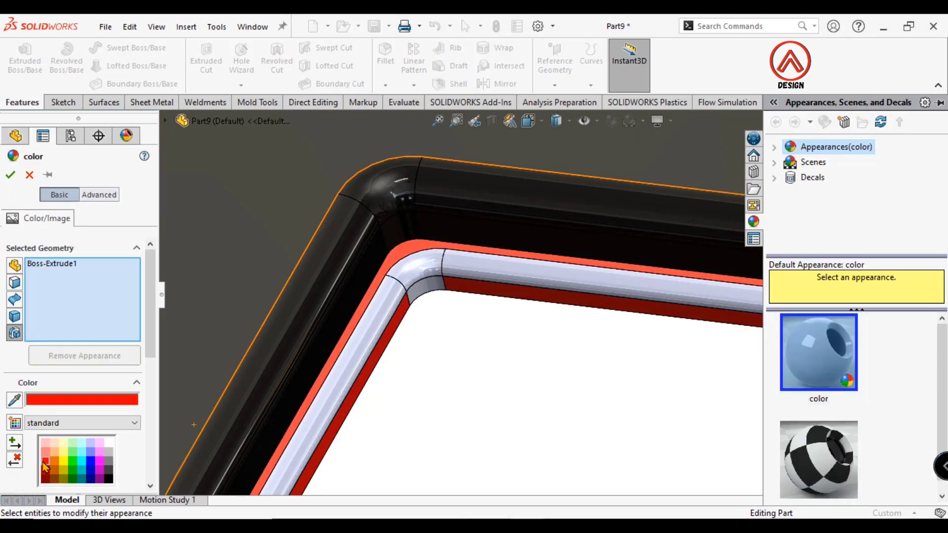
pyautogui.click(426, 290)
pyautogui.click(426, 291)
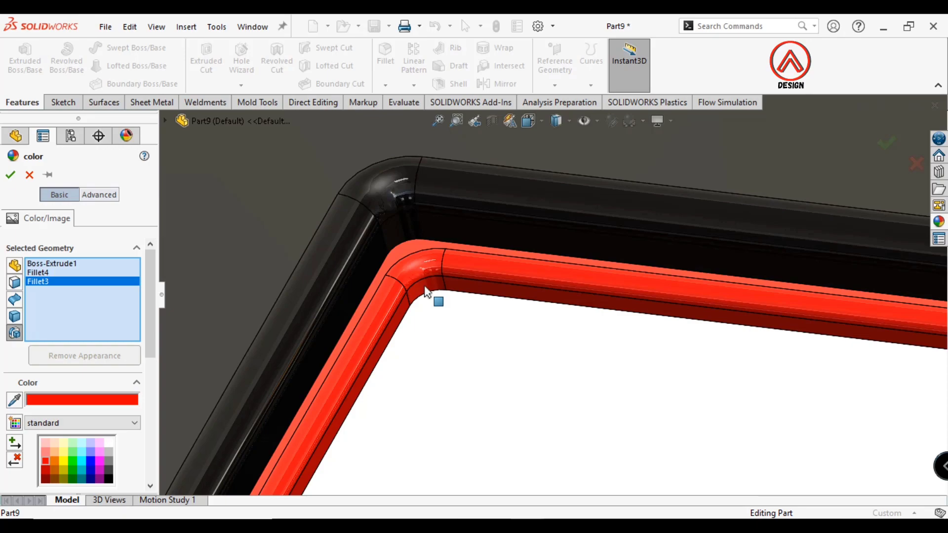
pyautogui.click(9, 177)
# Examine the coloured hippo model from several angles, including a close view of the filleted edges around the legs.
pyautogui.scroll(10, 573, 349)
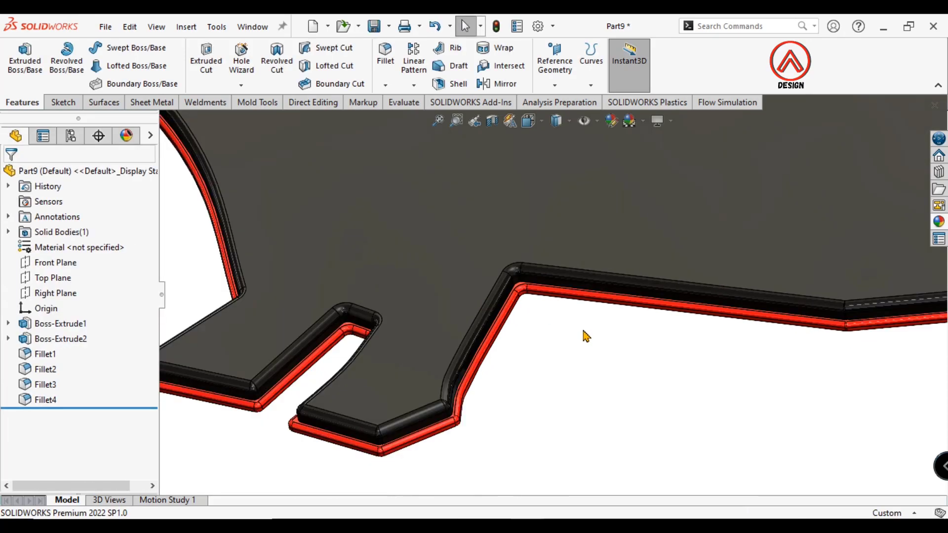
pyautogui.moveTo(620, 247); pyautogui.dragTo(645, 351, button='middle')
pyautogui.click(536, 123)
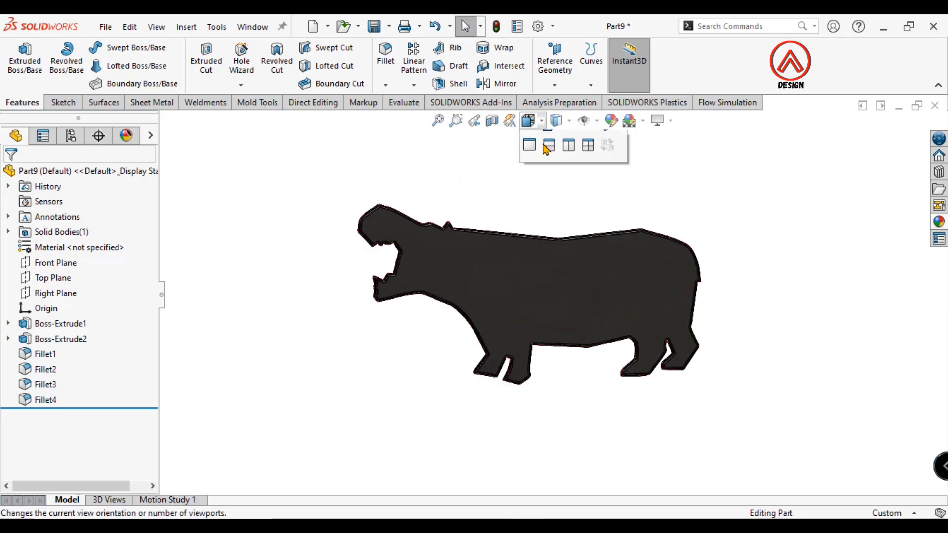
pyautogui.click(546, 181)
pyautogui.moveTo(598, 375); pyautogui.dragTo(563, 330, button='middle')
pyautogui.scroll(-5, 566, 331)
pyautogui.scroll(8, 575, 300)
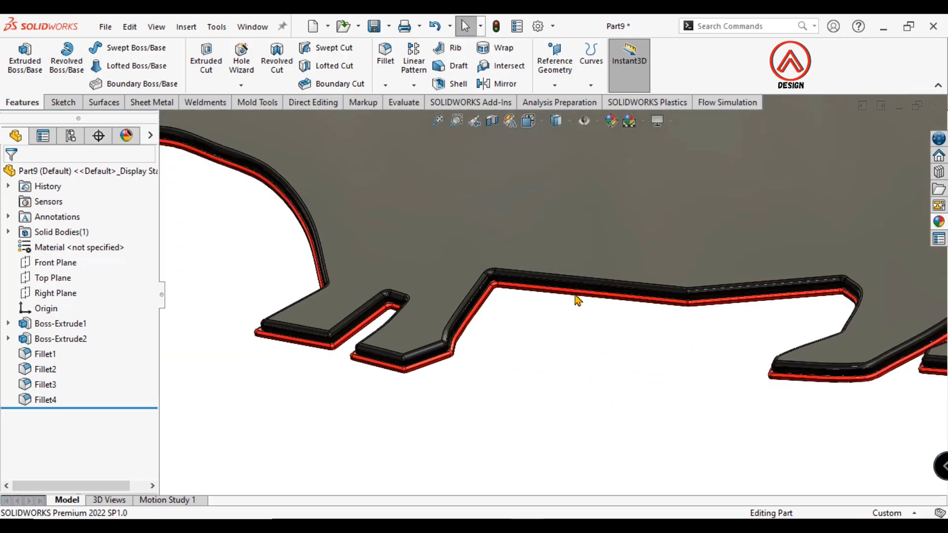
pyautogui.moveTo(575, 227); pyautogui.dragTo(602, 346, button='middle')
pyautogui.scroll(2, 604, 331)
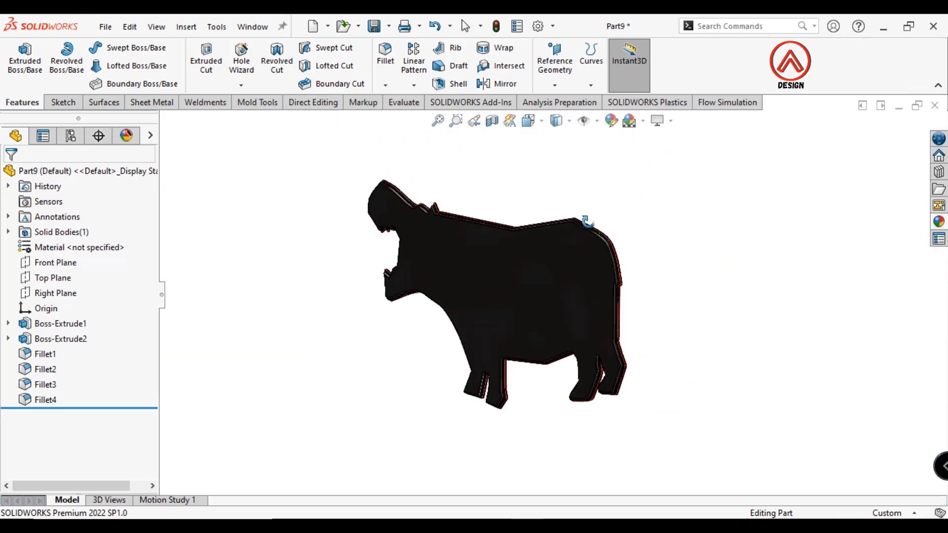